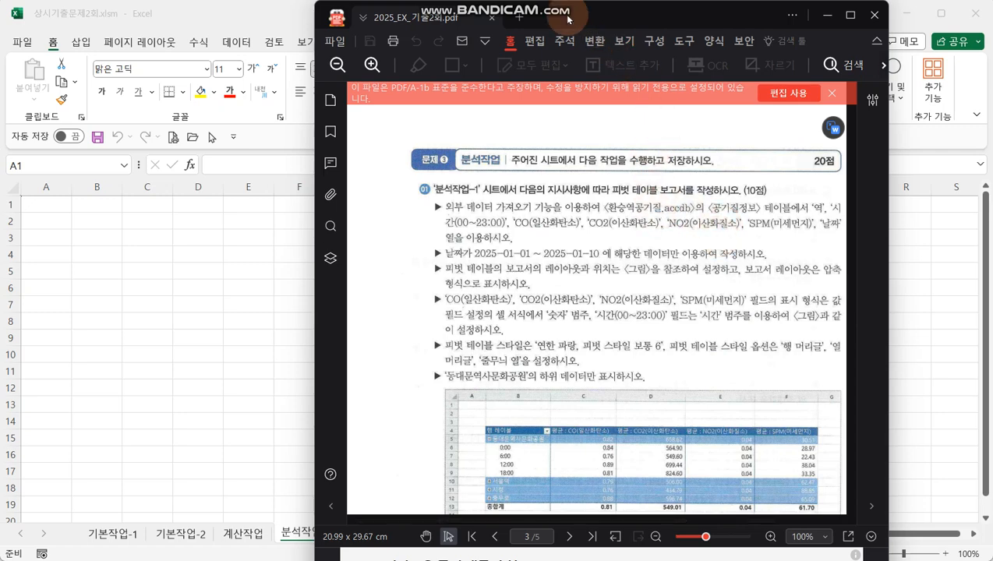
Start a Microsoft Query import from an MS Access Database source for cell B4 of the 분석작업-1 sheet.
drag(552, 19, 992, 70)
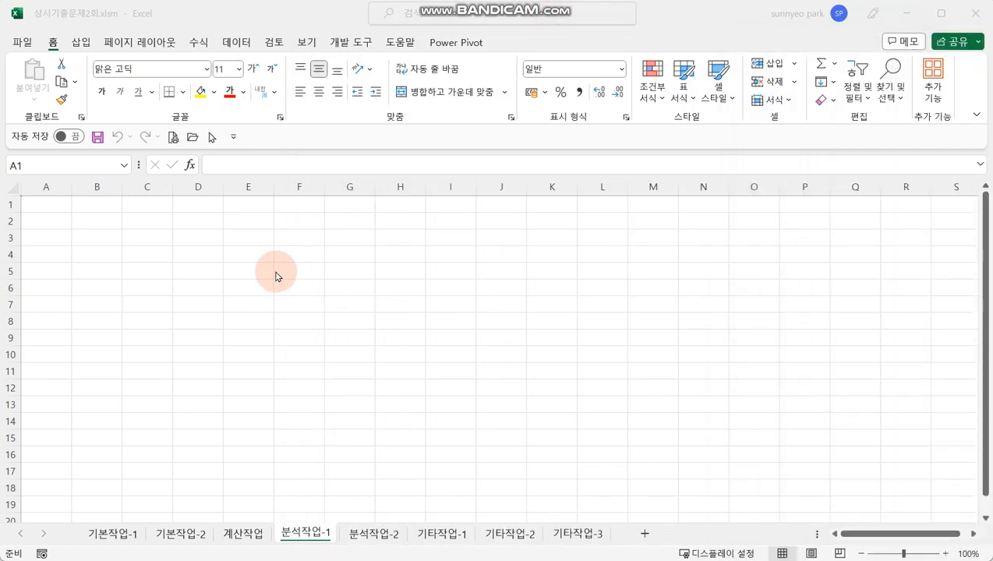
click(105, 260)
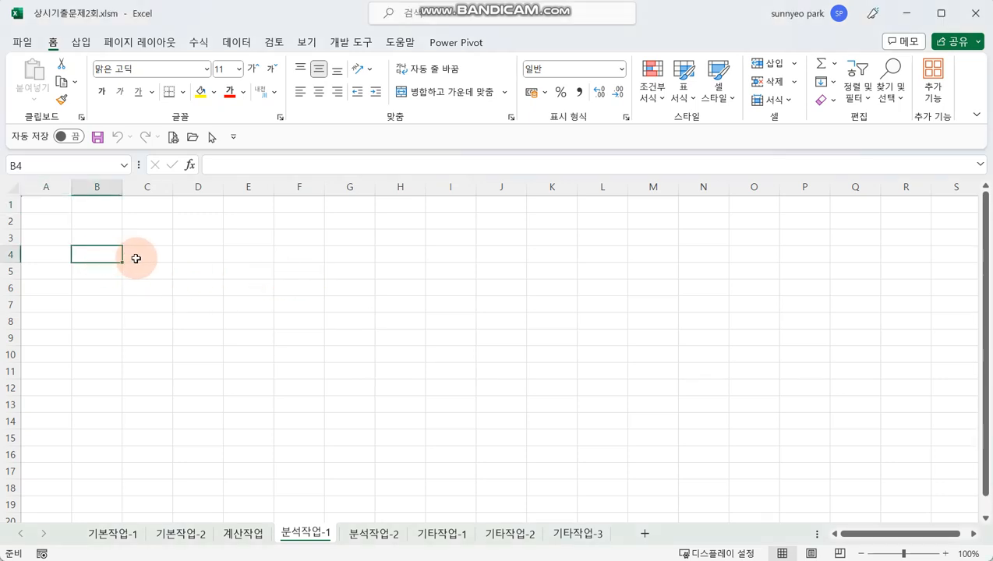
click(242, 48)
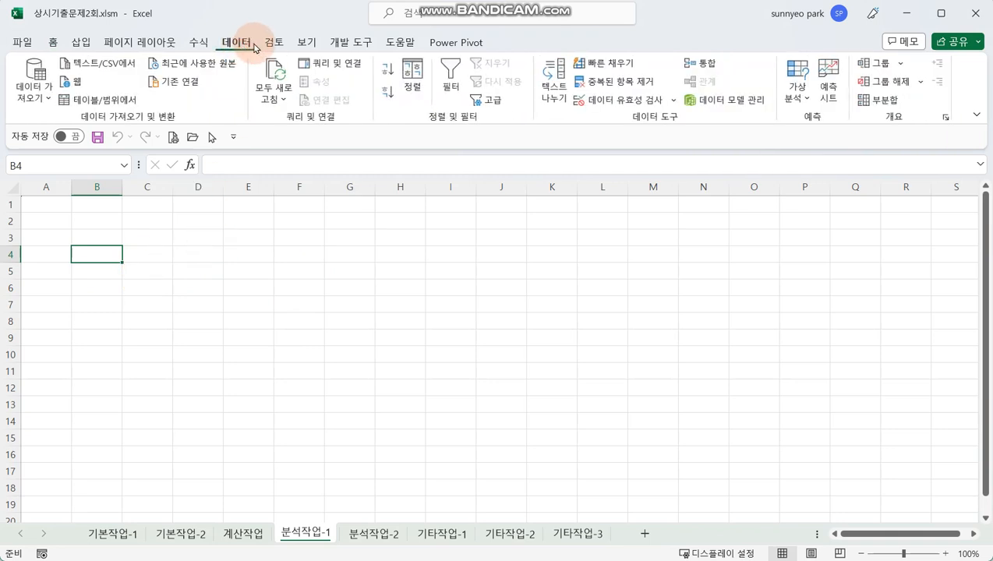
click(34, 99)
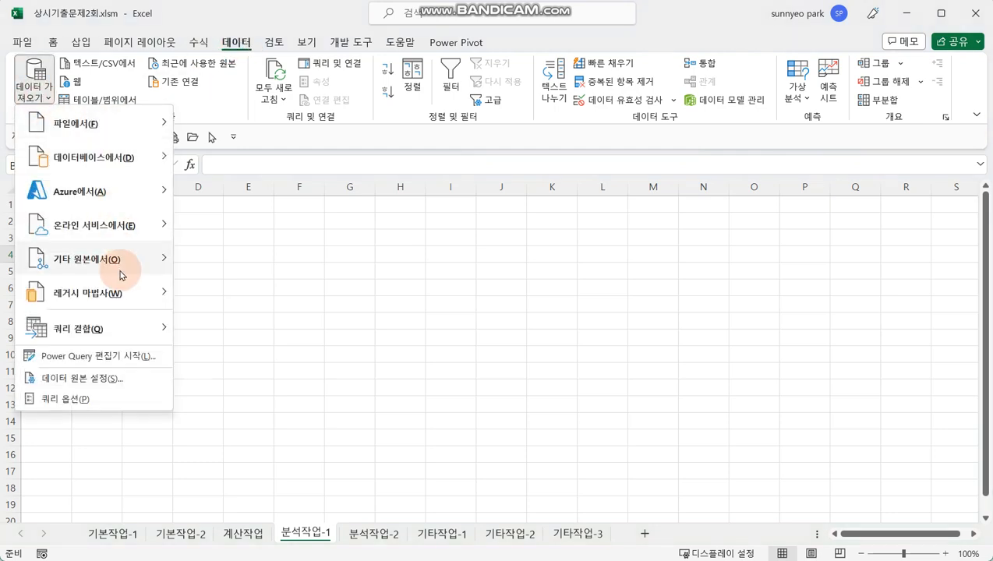
mouse_move(121, 272)
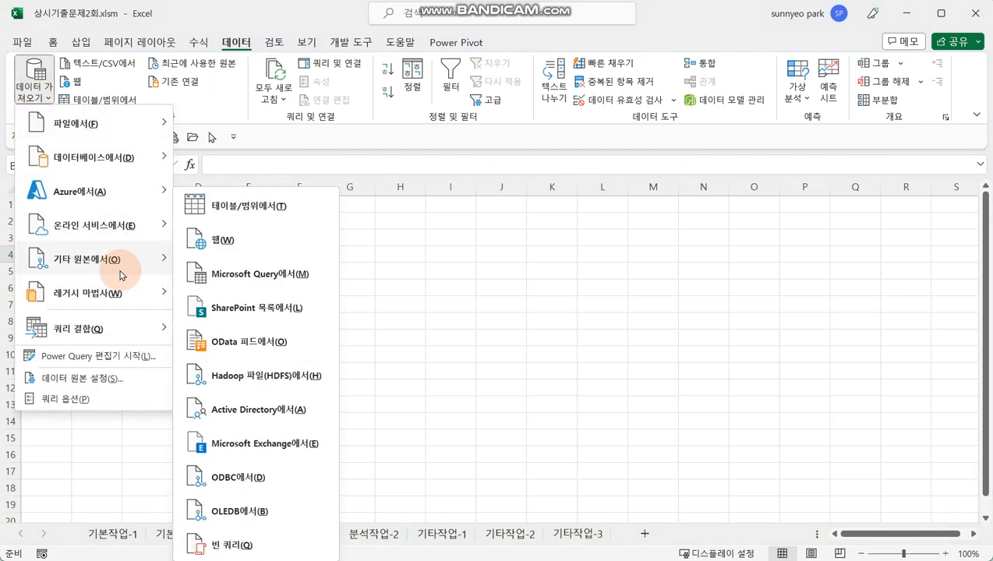
click(258, 277)
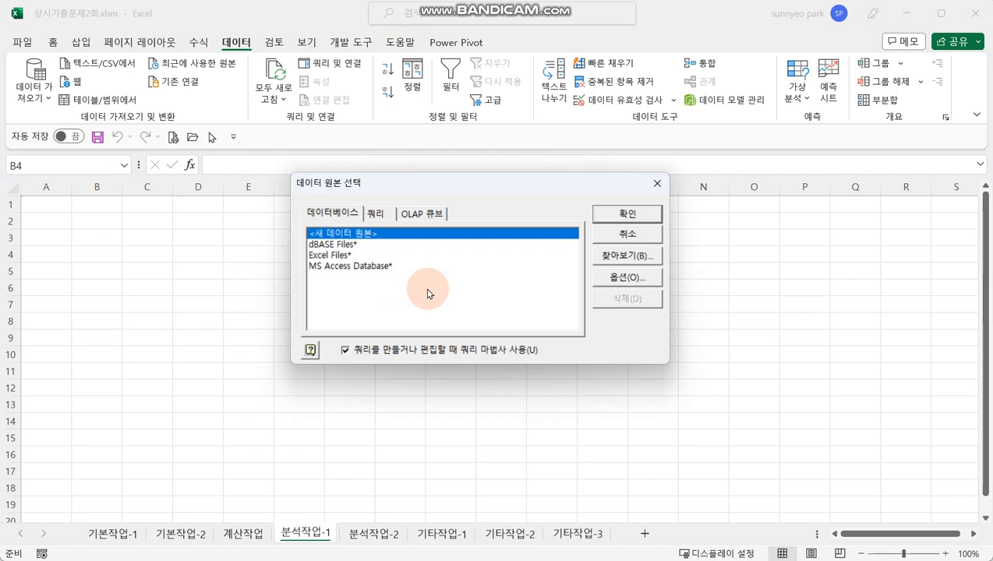
click(377, 269)
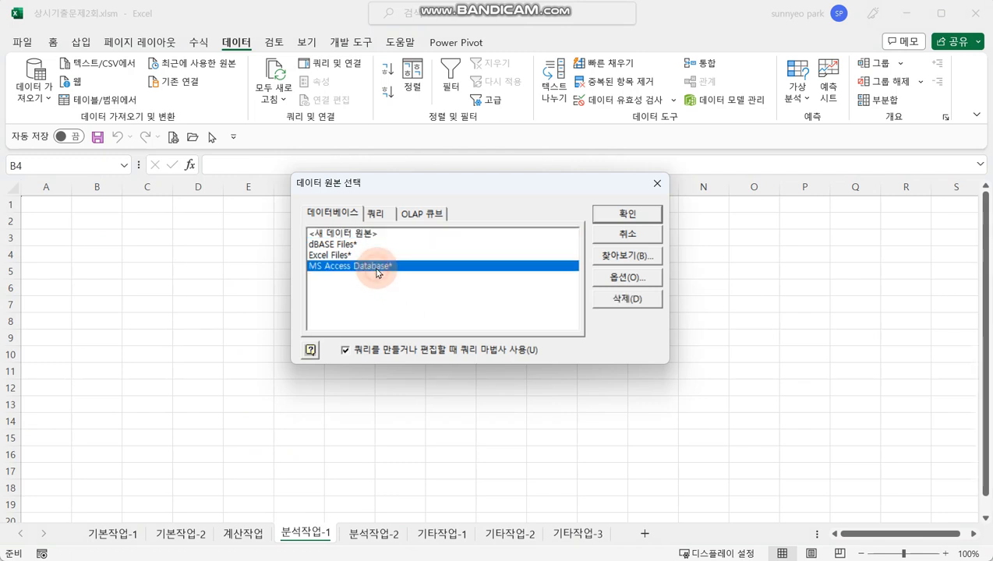
click(607, 217)
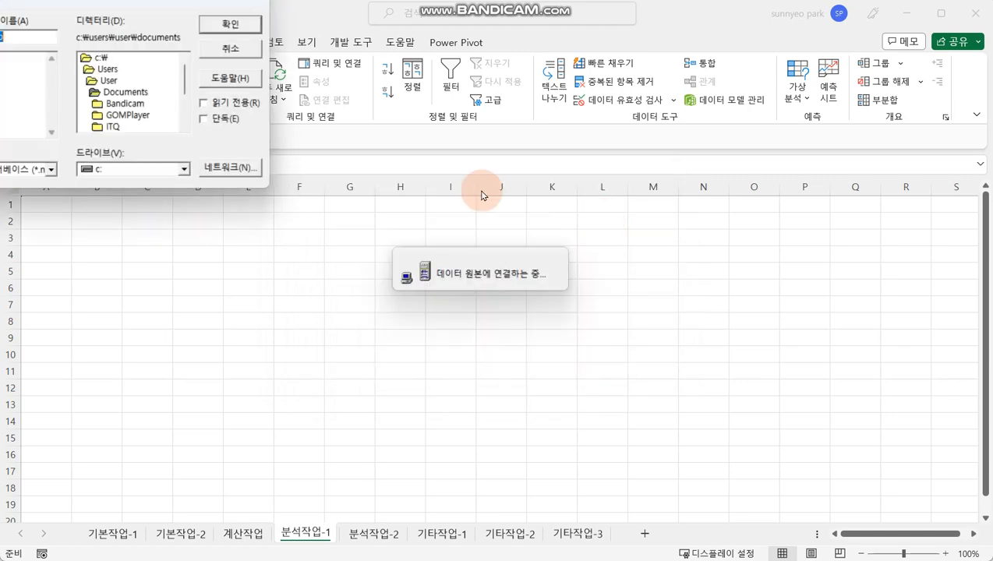
Connect to the database 환승역공기질.accdb in the folder c:\25_엑셀_상시기출문제.
drag(4, 2, 308, 140)
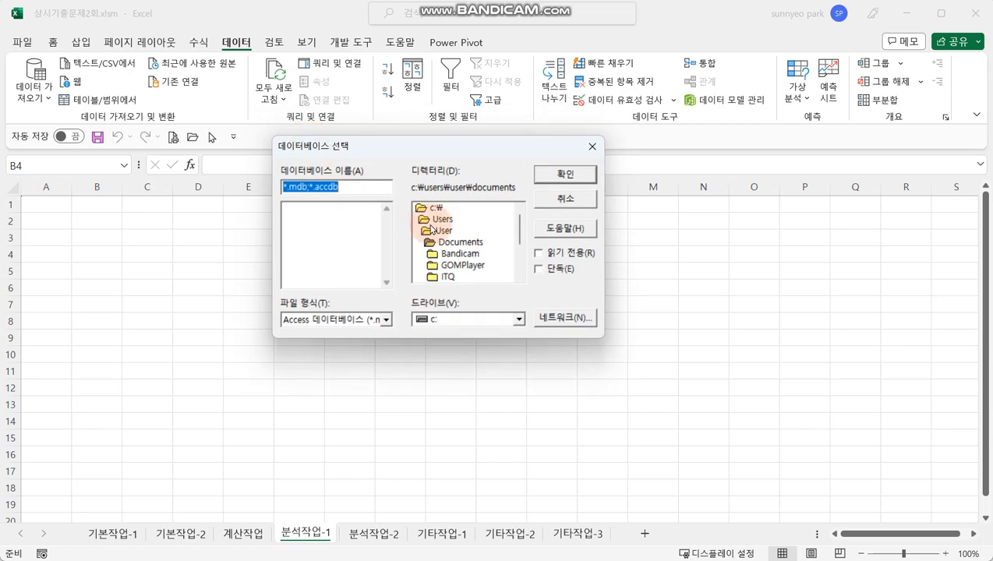
click(441, 209)
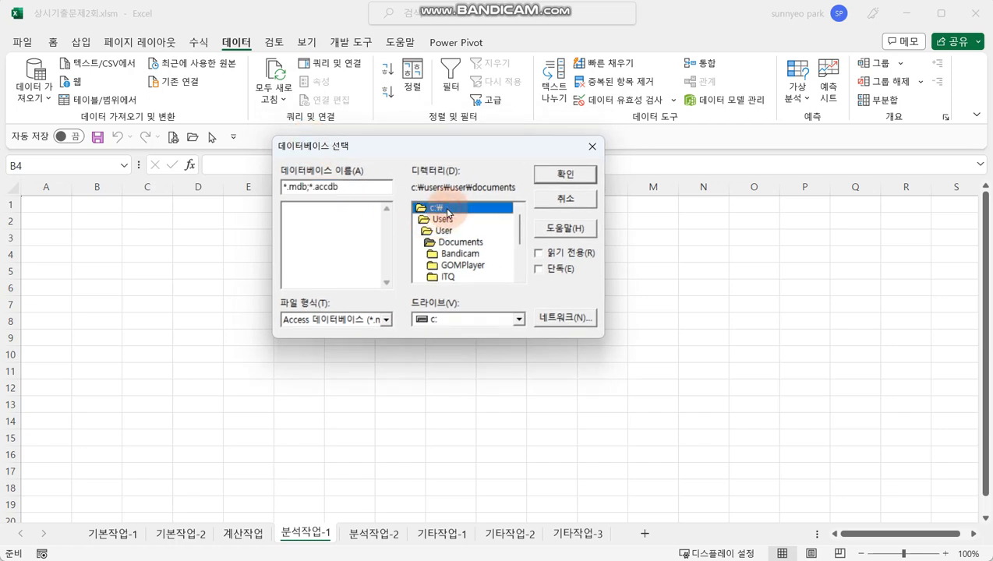
double_click(448, 211)
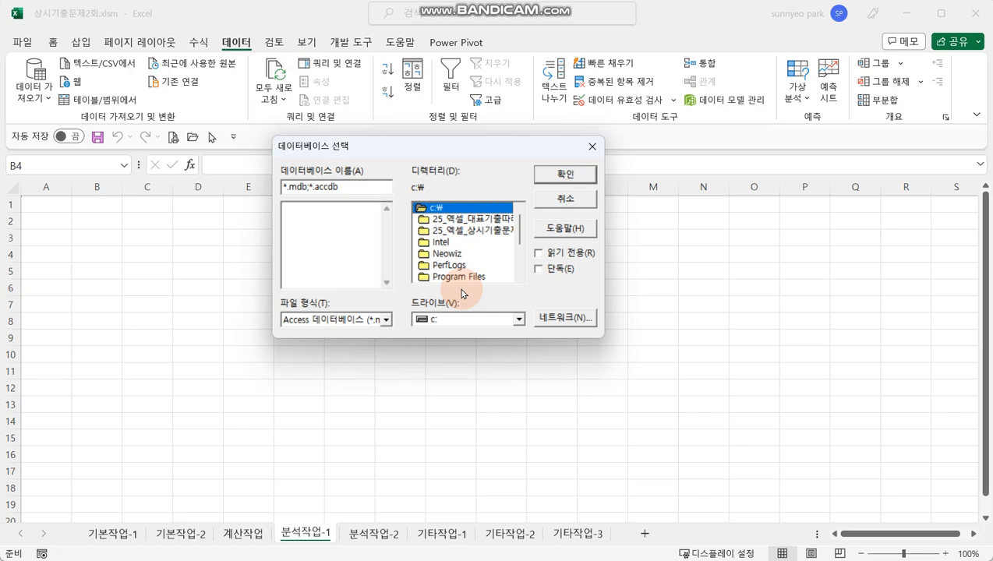
click(458, 221)
click(456, 231)
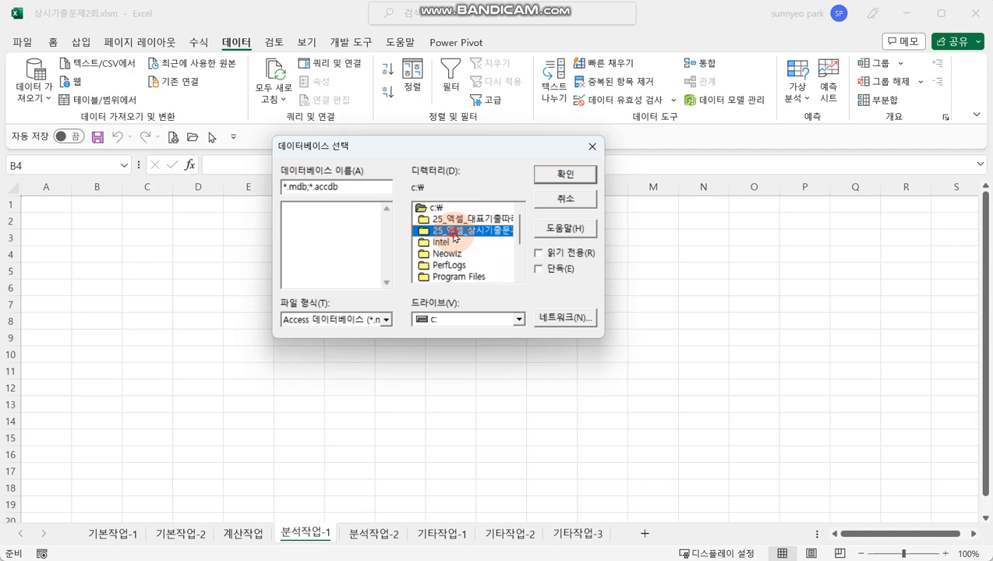
double_click(454, 233)
click(319, 254)
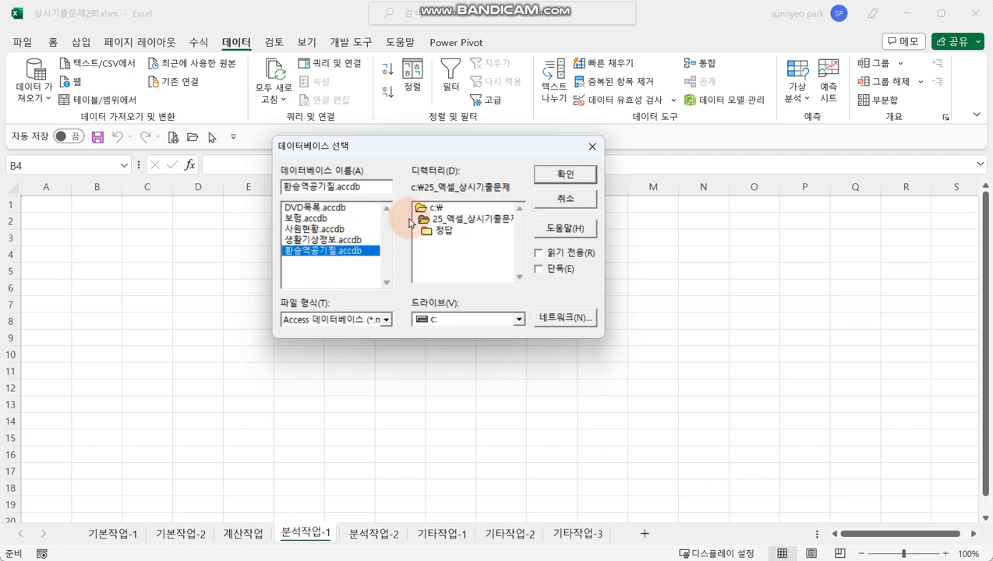
click(584, 174)
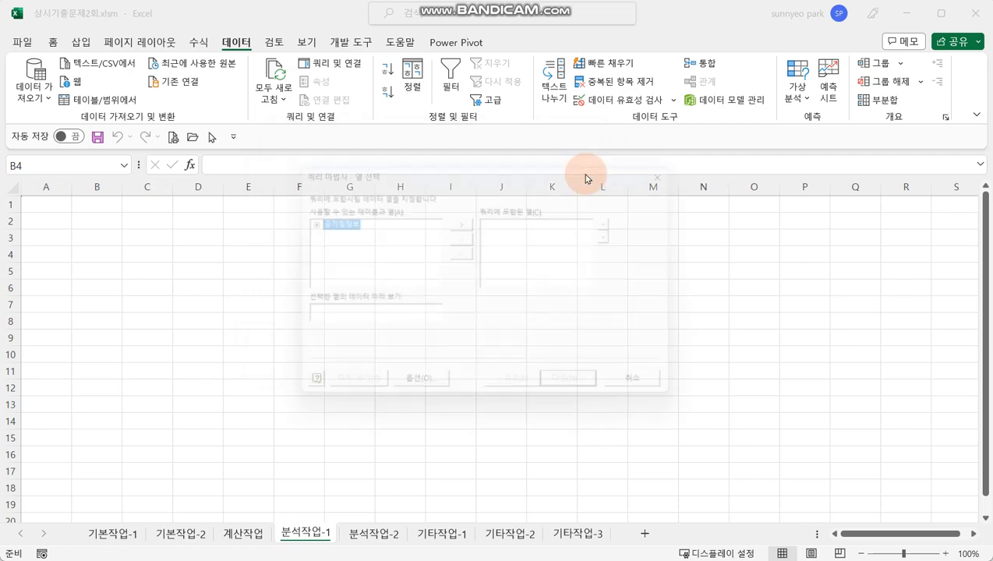
Add the 공기질정보 columns 역, 시간(00~23:00), CO(일산화탄소), CO2(이산화탄소), NO2(이산화질소), SPM(미세먼지) and 날짜 to the query, in that order.
click(306, 224)
click(307, 224)
click(307, 224)
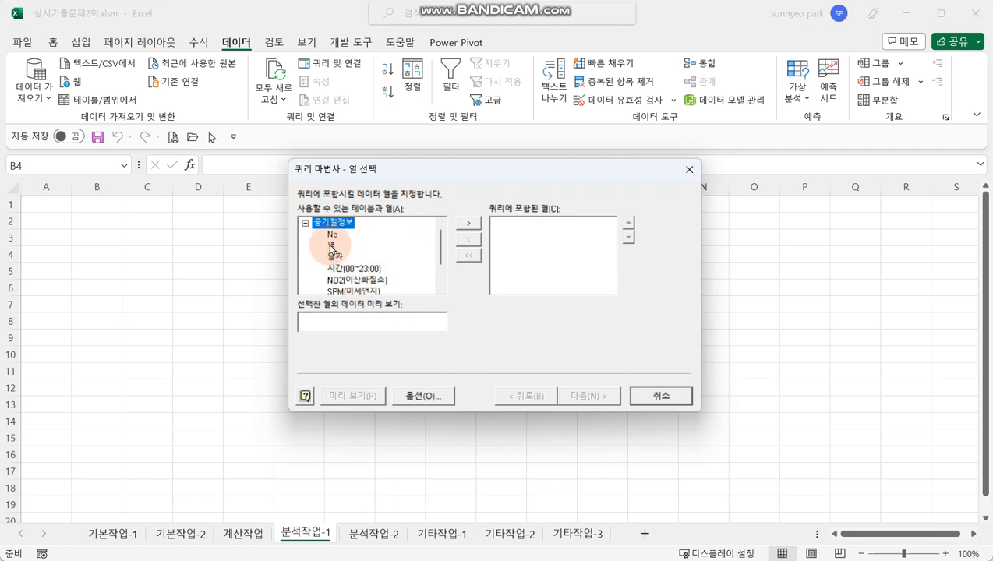
double_click(332, 246)
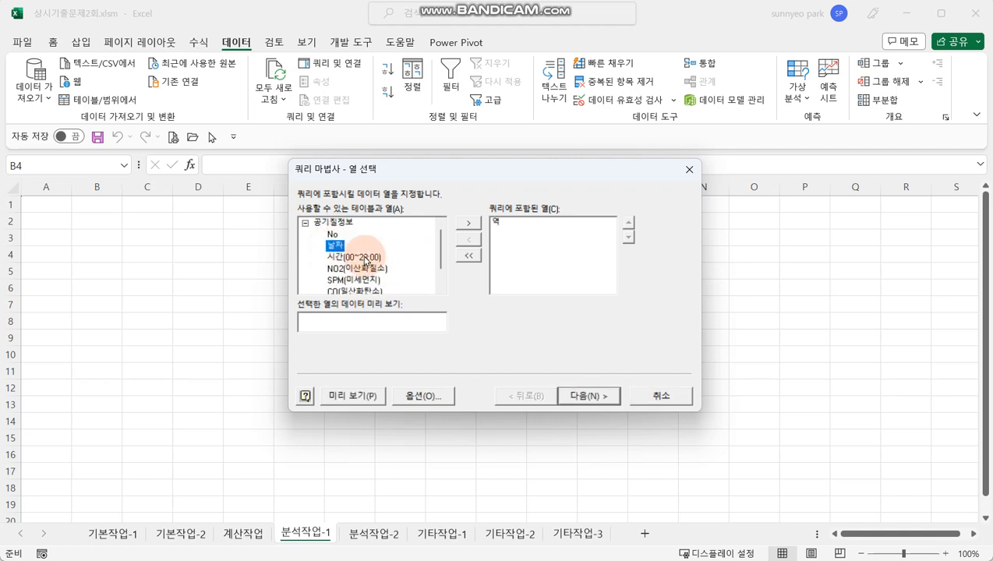
double_click(364, 259)
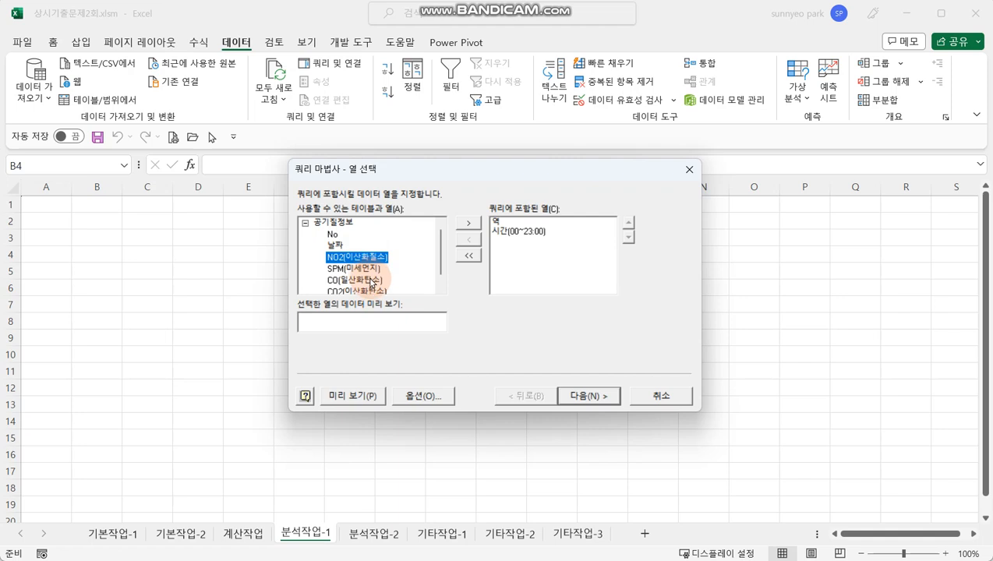
scroll(371, 284, down, 1)
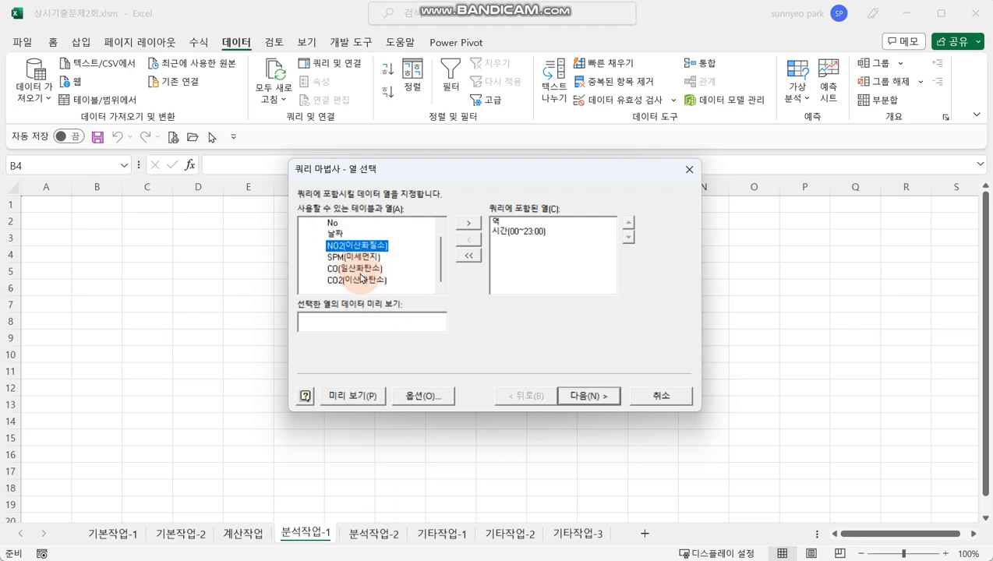
double_click(375, 270)
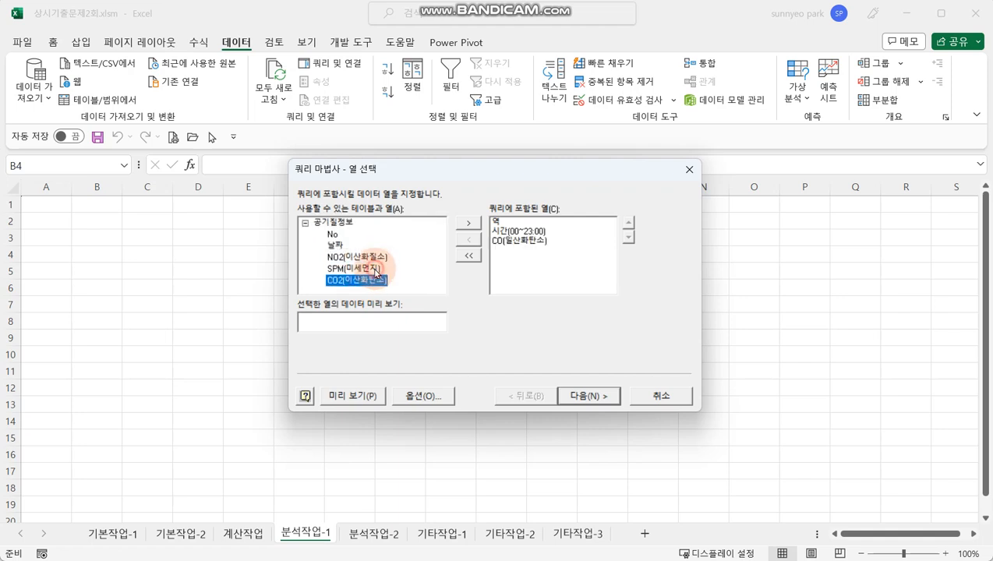
double_click(373, 279)
double_click(379, 258)
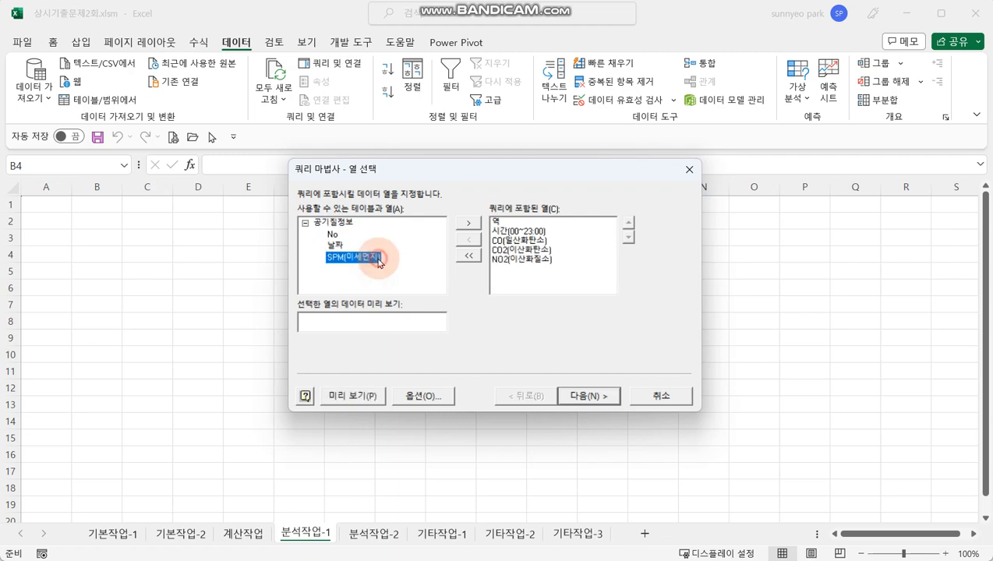
double_click(365, 258)
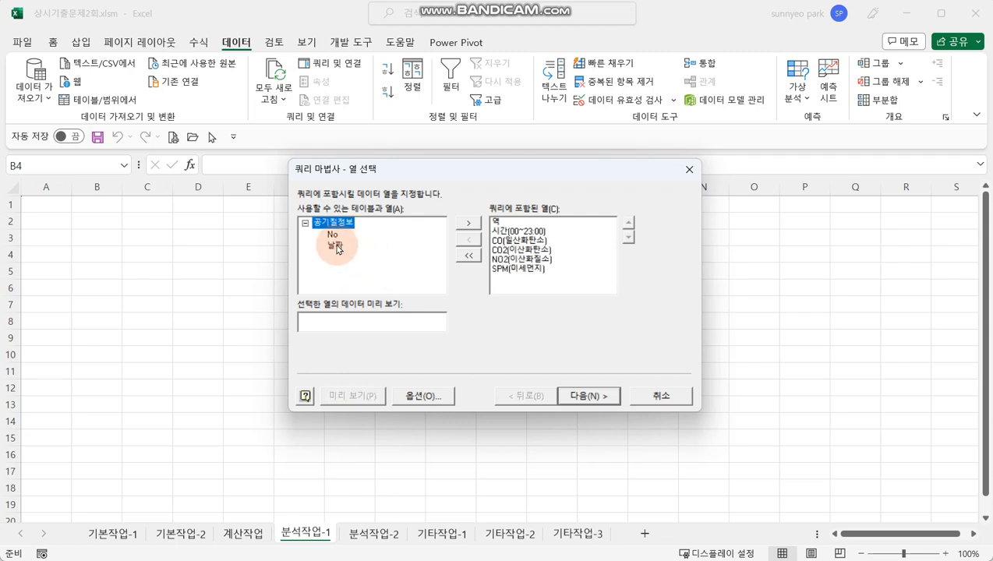
double_click(331, 246)
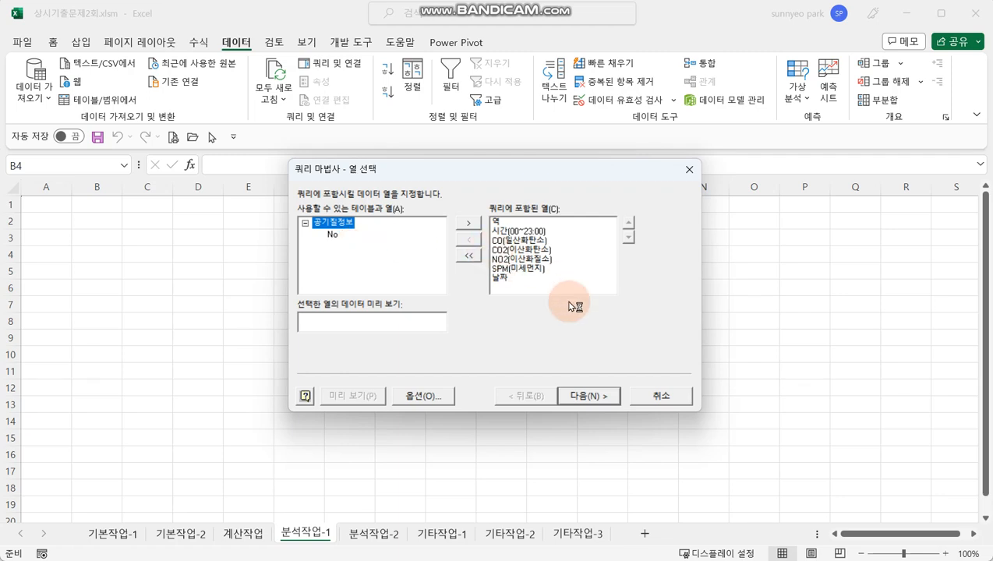
click(577, 396)
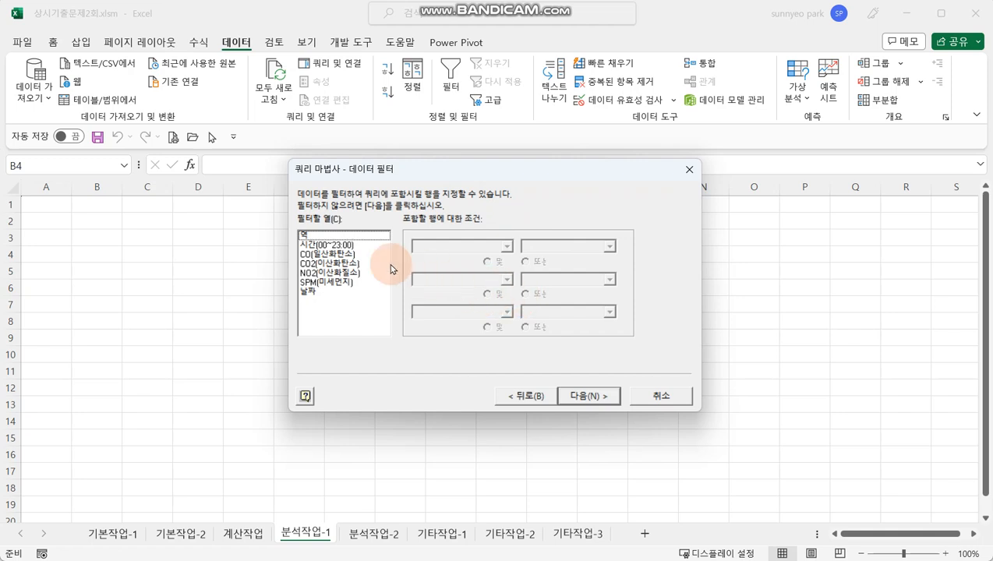
Filter the query's 날짜 column to values >= 2025-01-01.
click(311, 293)
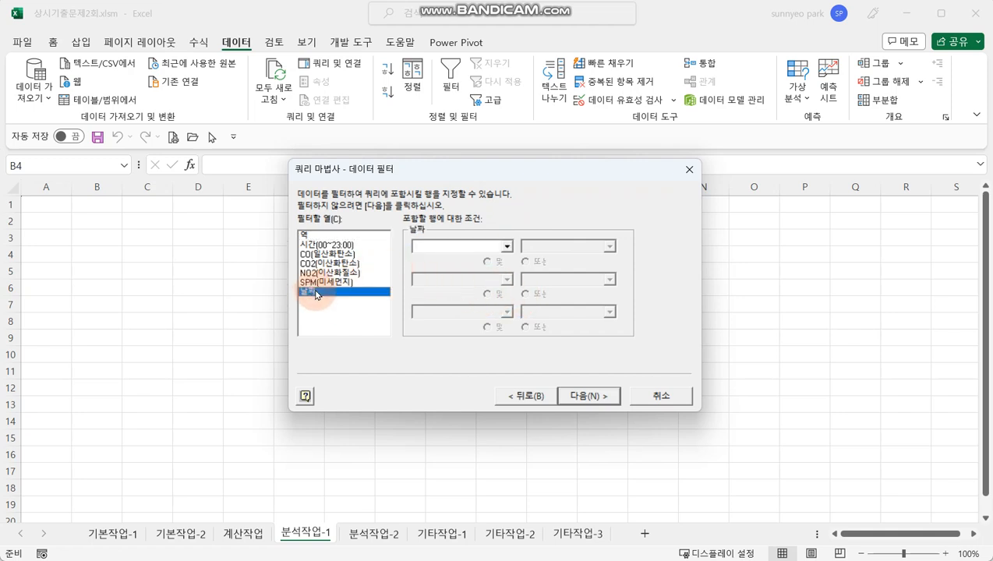
click(507, 246)
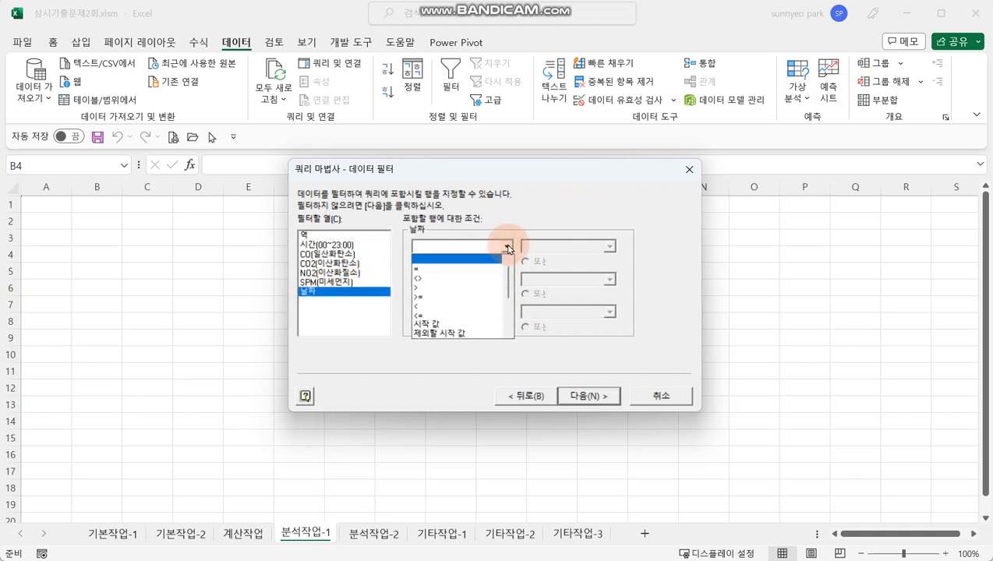
click(449, 297)
click(536, 246)
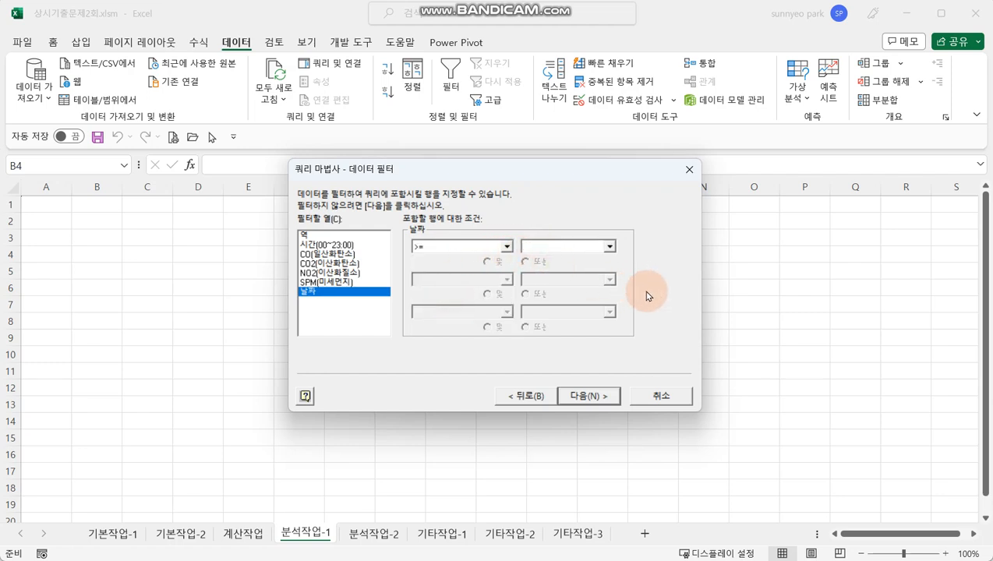
text(202)
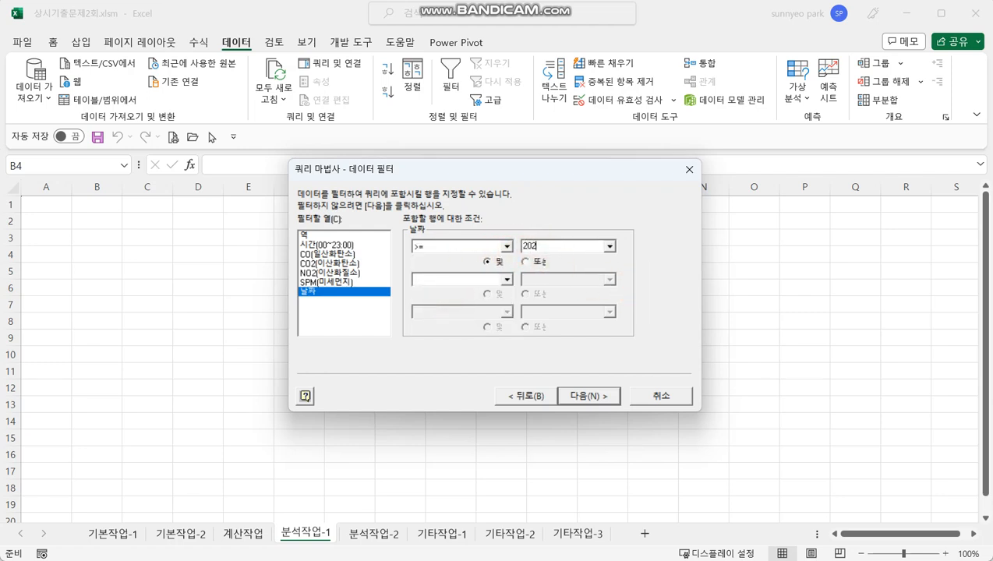
text(5-01-01)
Add a second 날짜 condition, joined with AND (및), for values <= 2025-01-10 and accept the filter.
click(468, 269)
drag(468, 280, 428, 352)
click(581, 281)
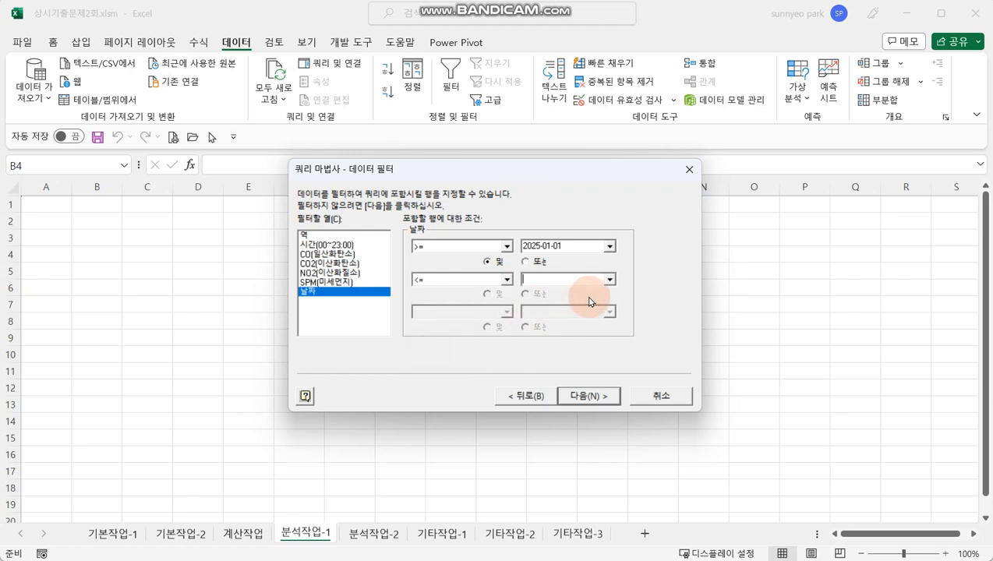
text(2025-01-10)
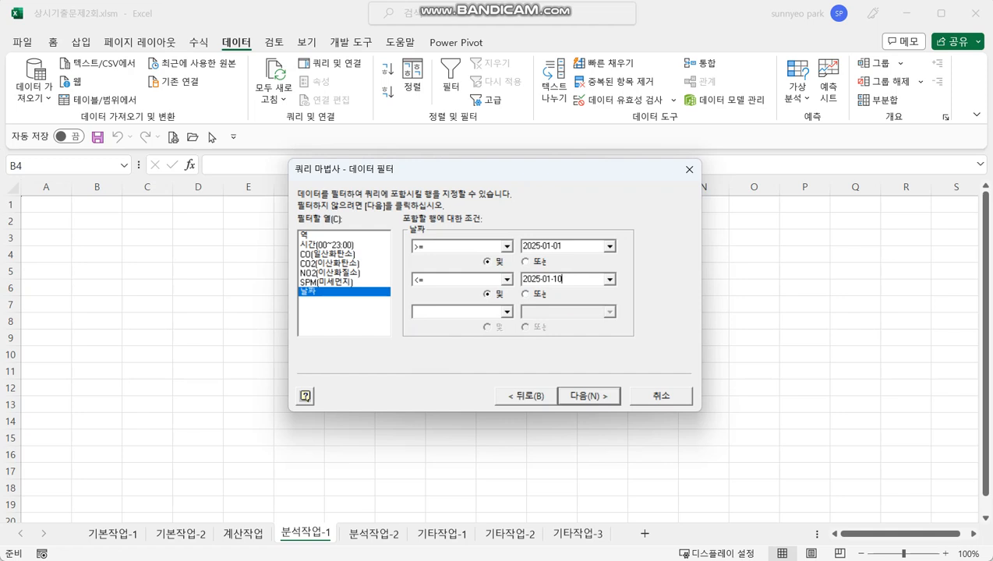
click(578, 290)
click(586, 398)
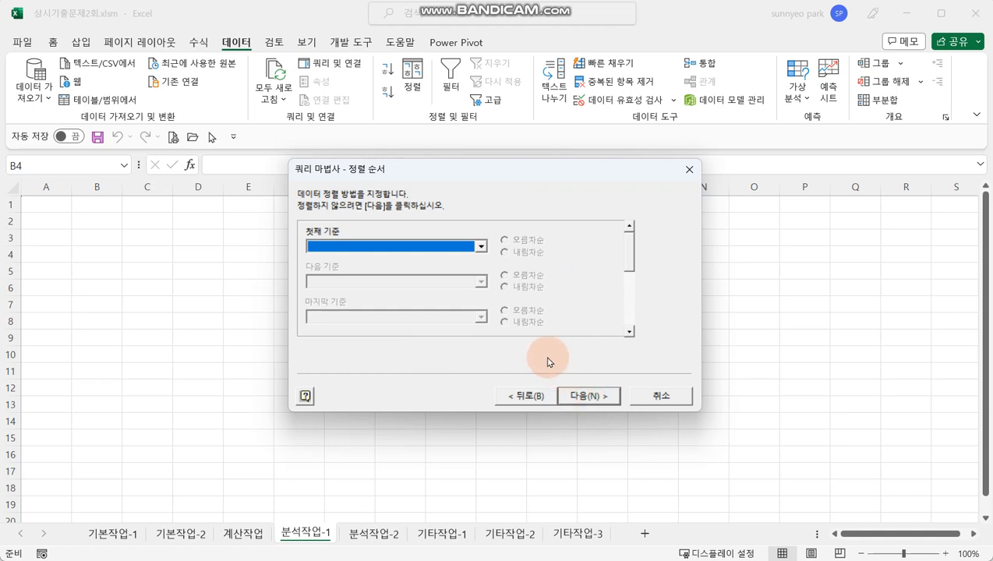
Finish the query without sorting and import the data as a PivotTable report at B4 of the existing worksheet.
click(581, 397)
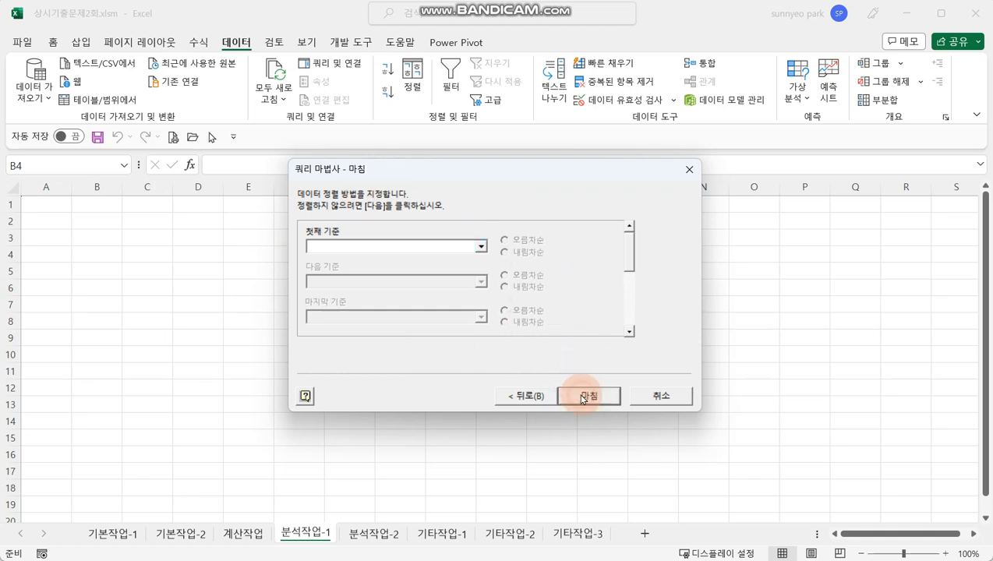
click(587, 397)
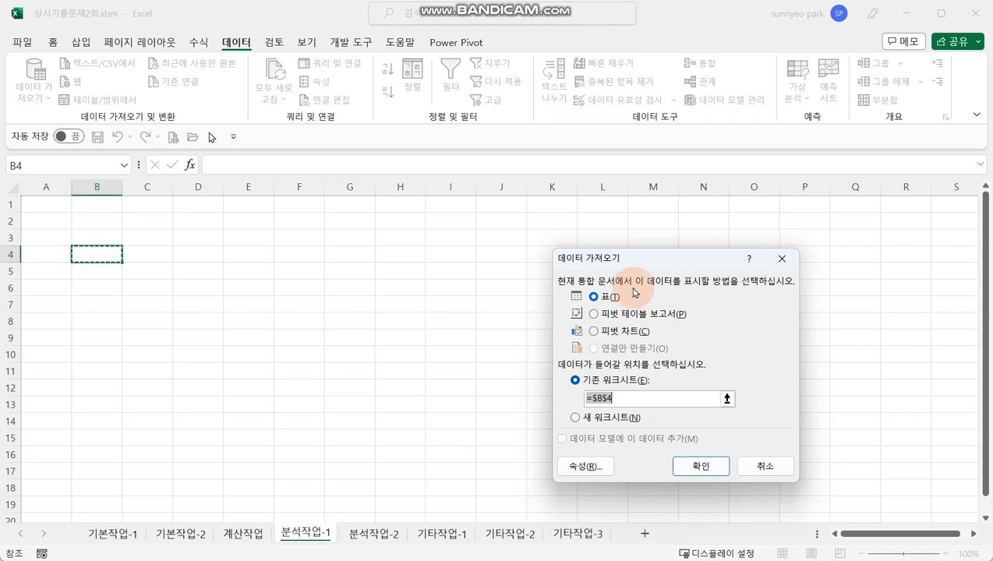
drag(647, 265, 494, 200)
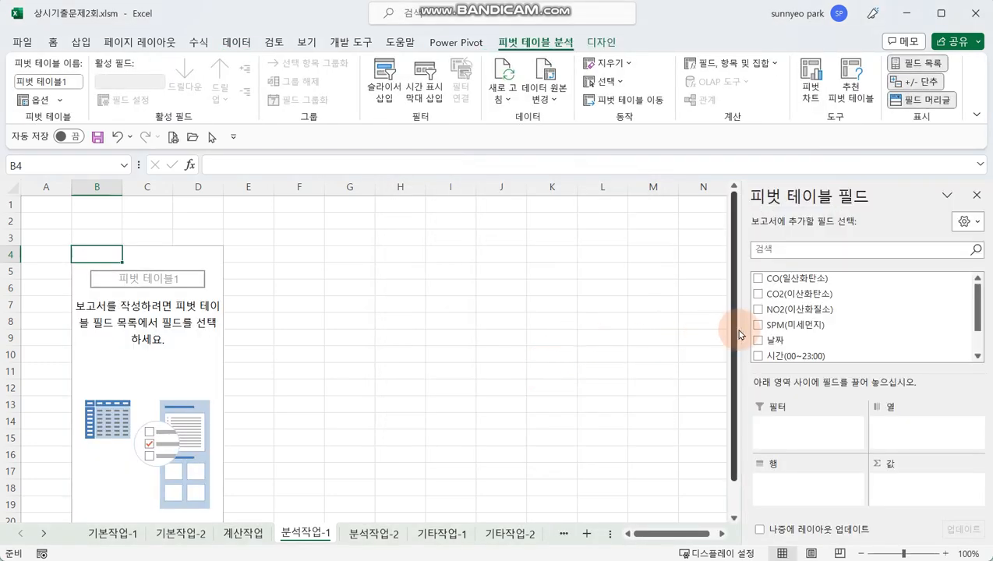
Widen the PivotTable field list and place the 역 field in the rows area.
drag(734, 331, 637, 322)
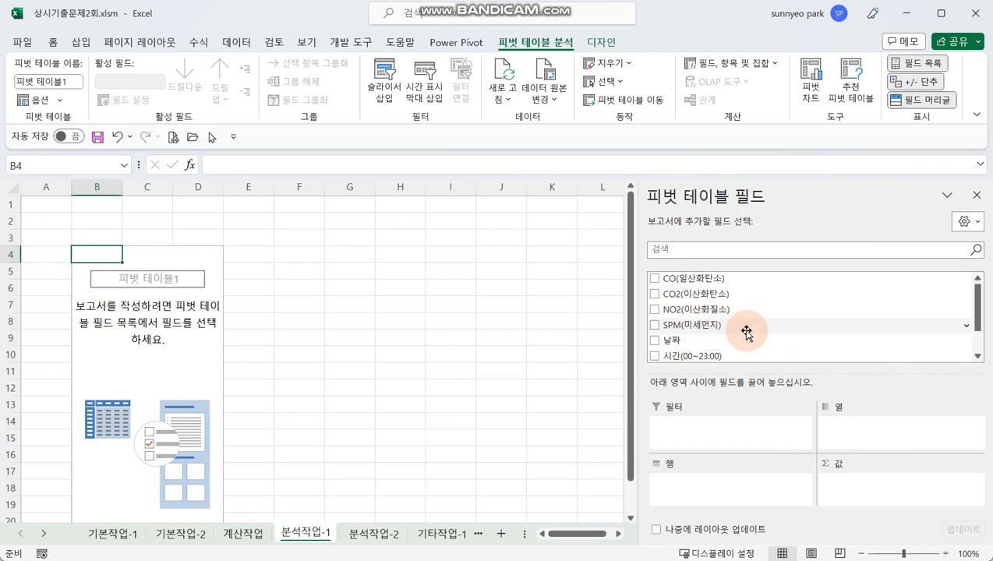
scroll(831, 326, down, 1)
drag(696, 338, 705, 492)
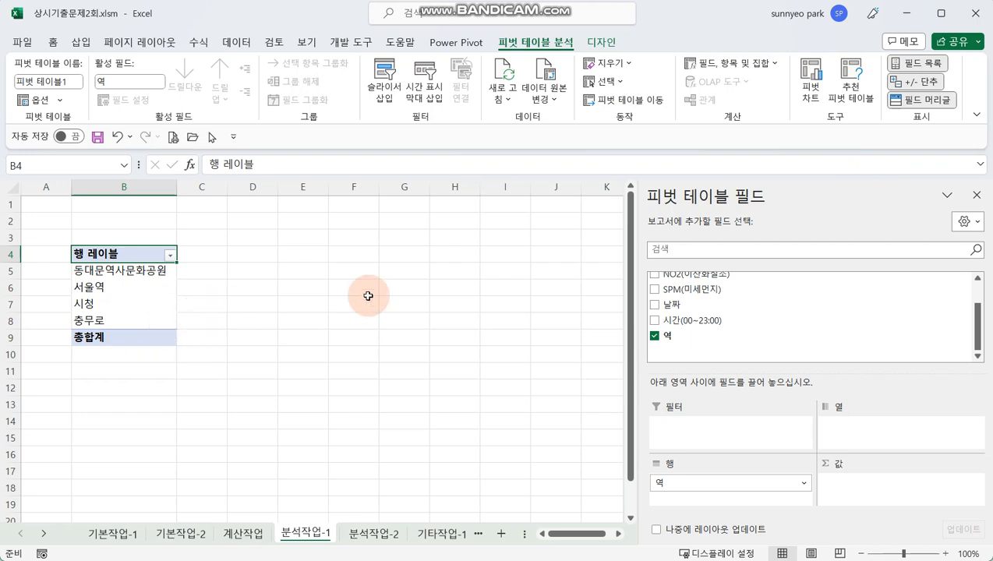
Add 시간(00~23:00) below 역 in the rows area, collapse the ribbon to tabs only, and enlarge the field list's area section.
drag(698, 319, 742, 488)
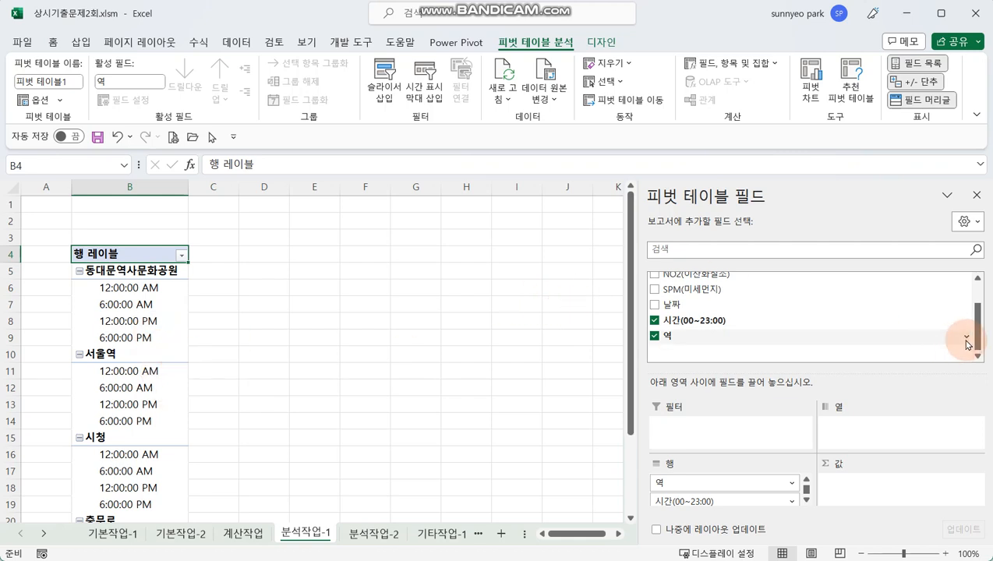
drag(979, 337, 976, 288)
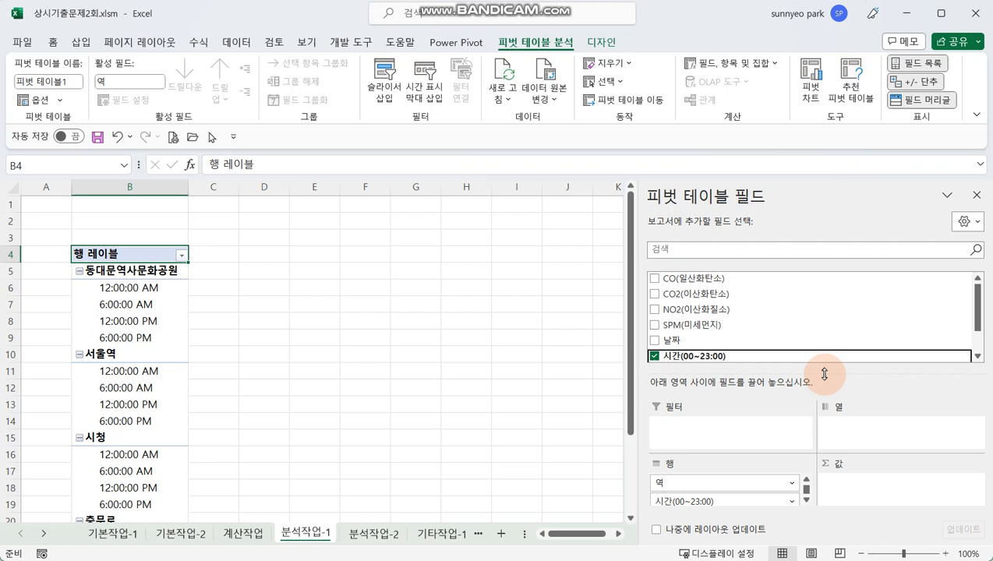
click(977, 115)
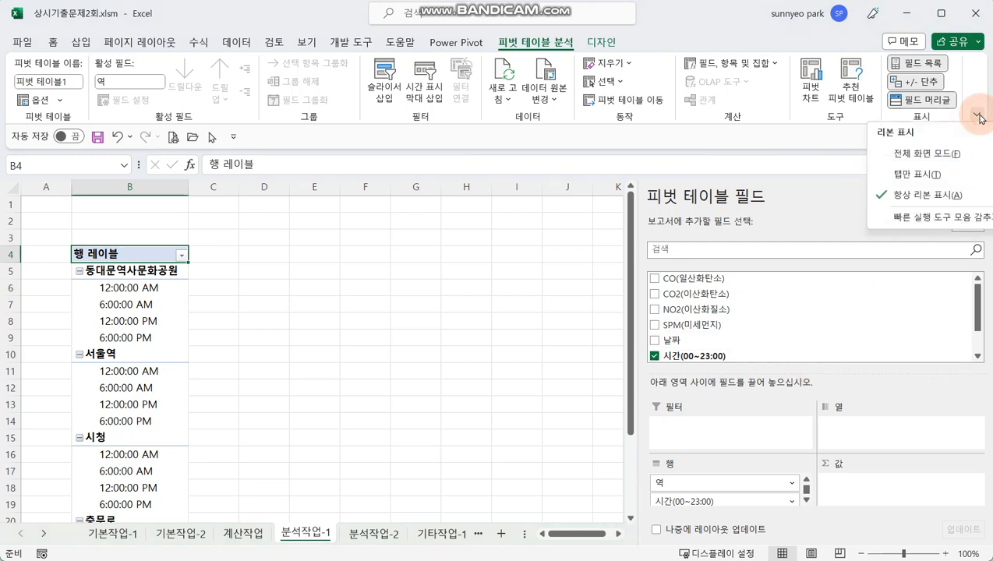
click(920, 174)
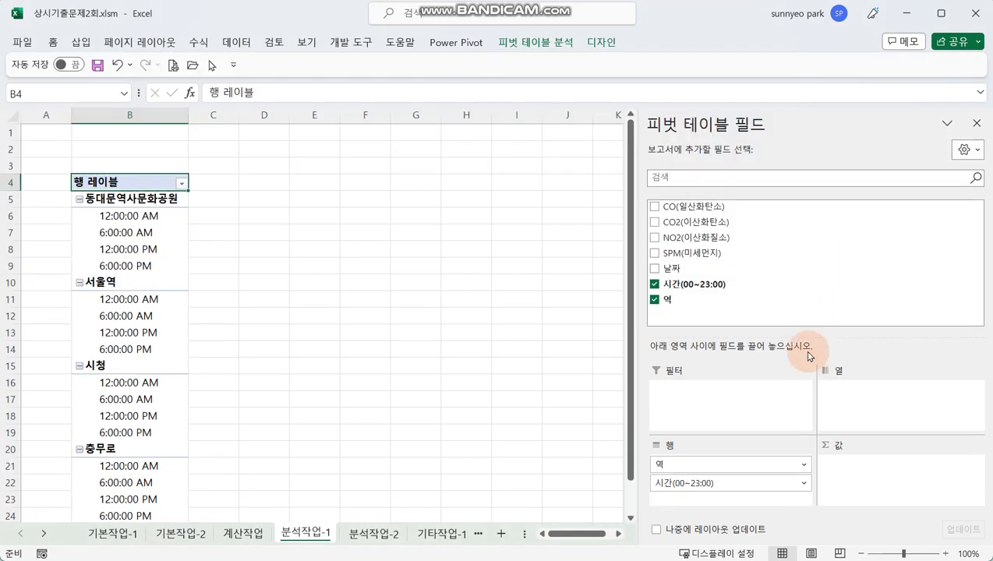
drag(810, 336, 810, 305)
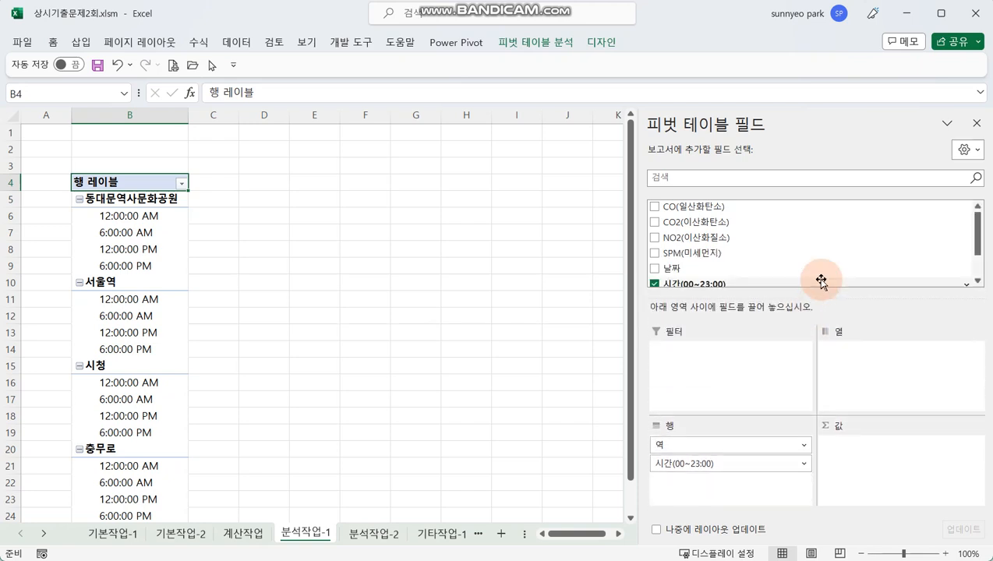
Place CO(일산화탄소), CO2(이산화탄소), NO2(이산화질소) and SPM(미세먼지) in the values area and narrow the PivotTable field list.
drag(766, 211, 877, 452)
drag(729, 238, 776, 369)
drag(721, 253, 856, 496)
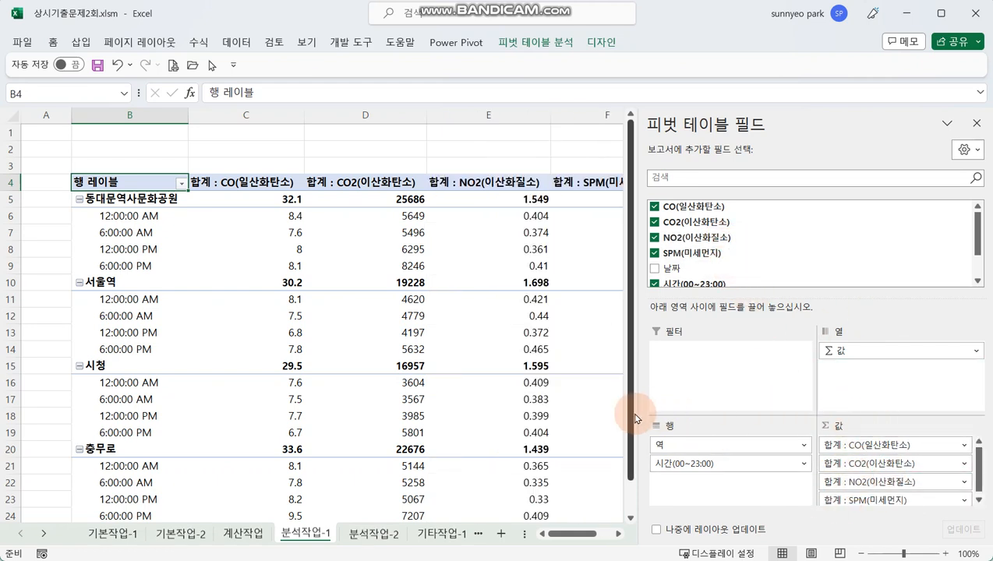
drag(636, 424, 694, 430)
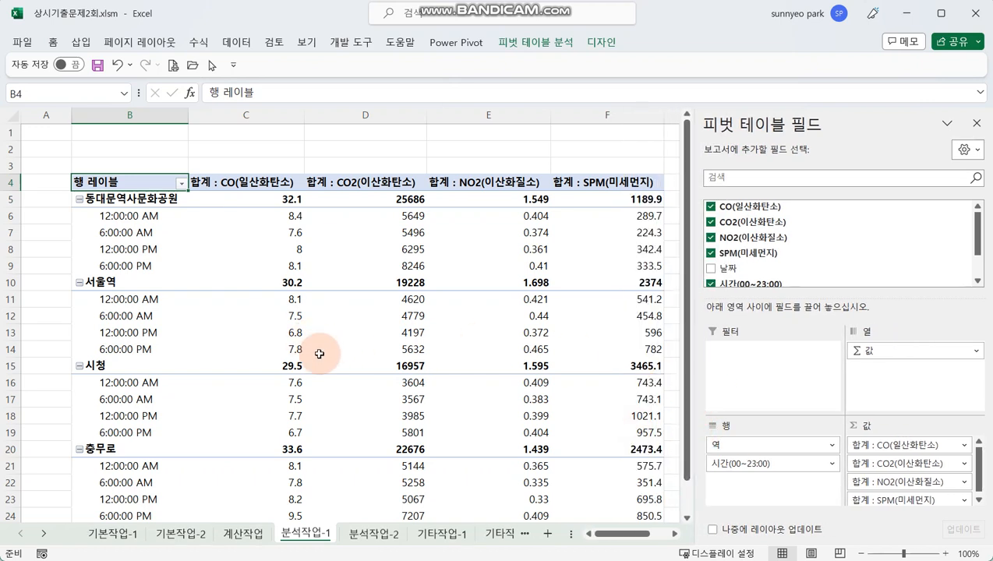
Set the 시간(00~23:00) field's number format to the 시간 category with the 13:30 type through its field settings.
click(139, 231)
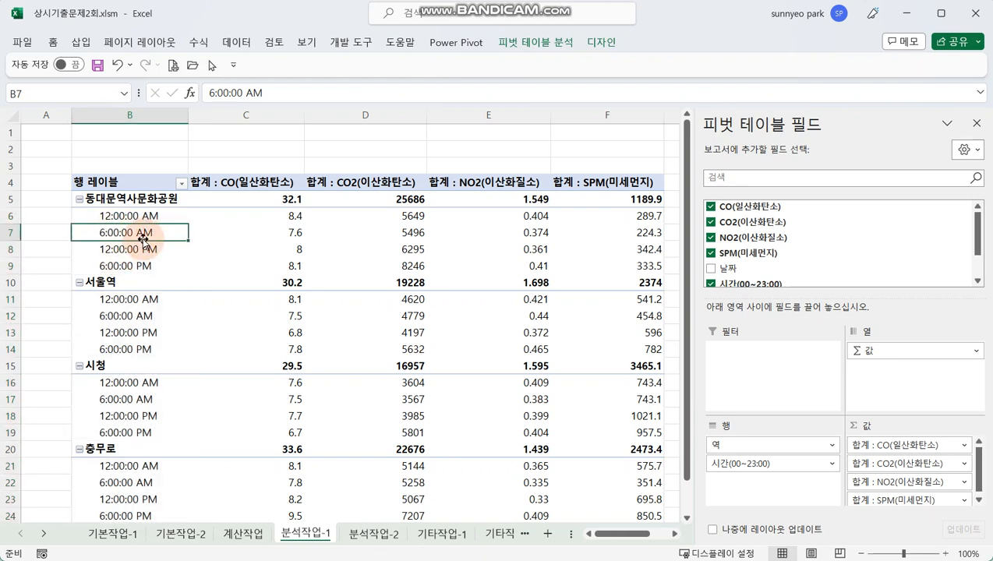
right_click(144, 236)
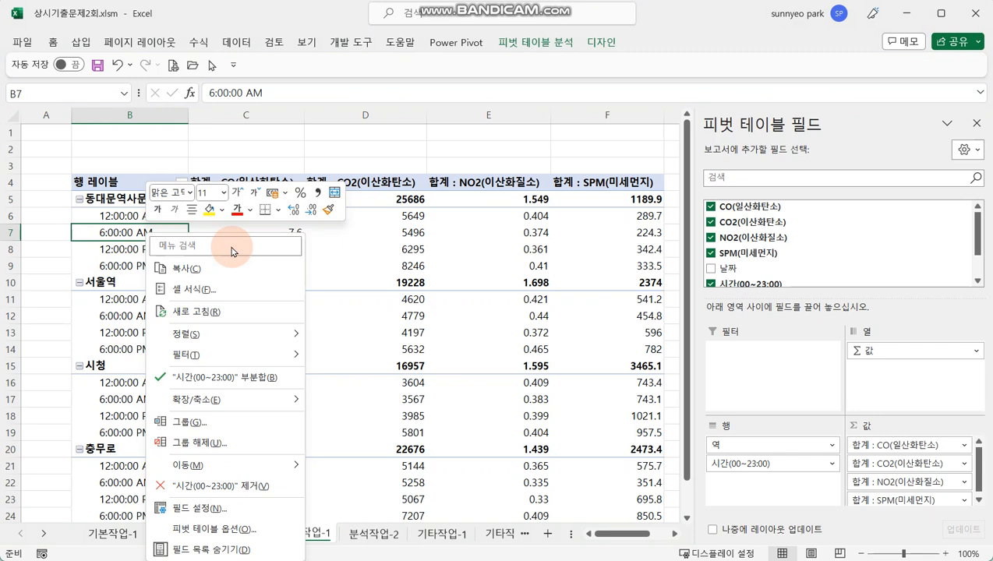
click(255, 510)
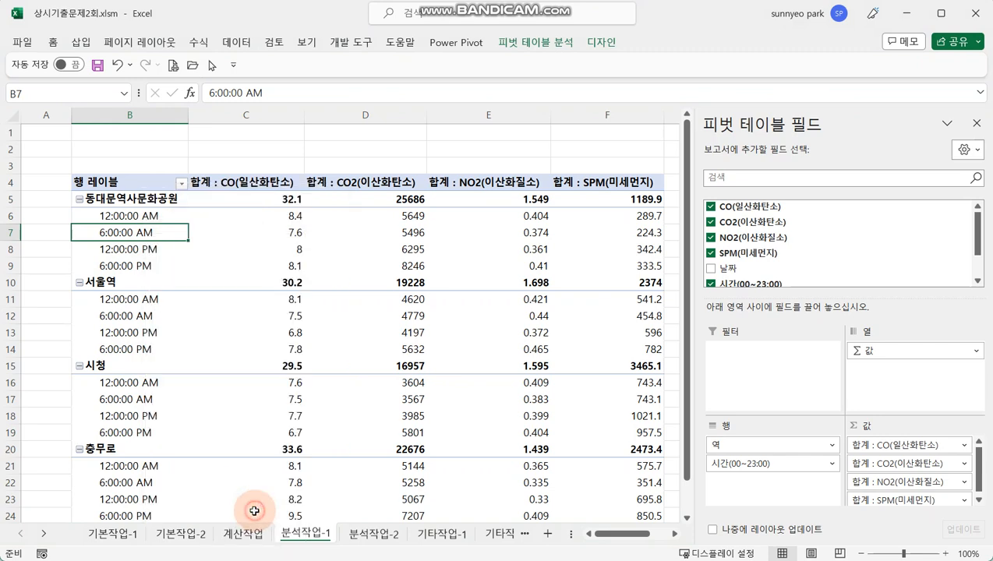
drag(266, 207, 456, 154)
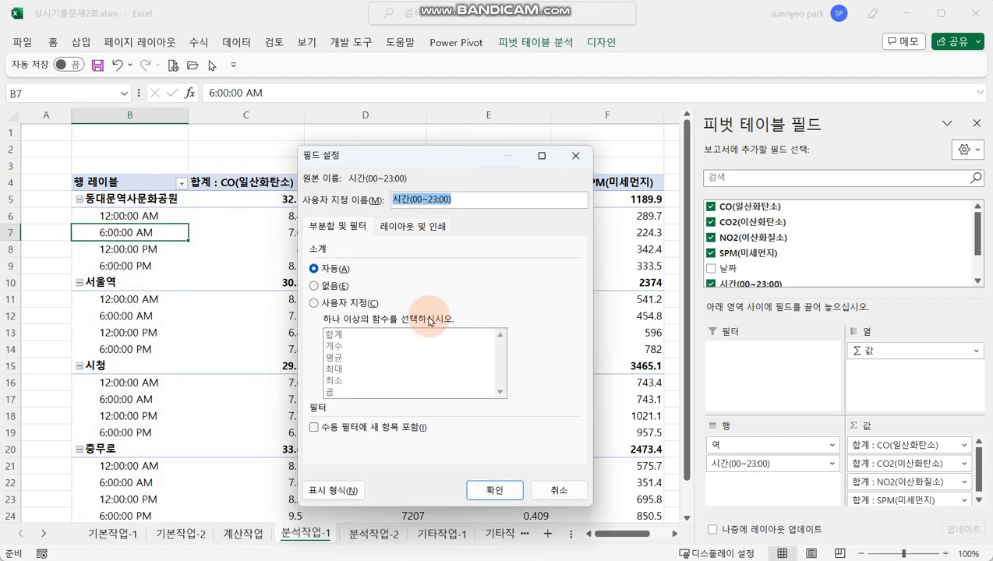
click(347, 491)
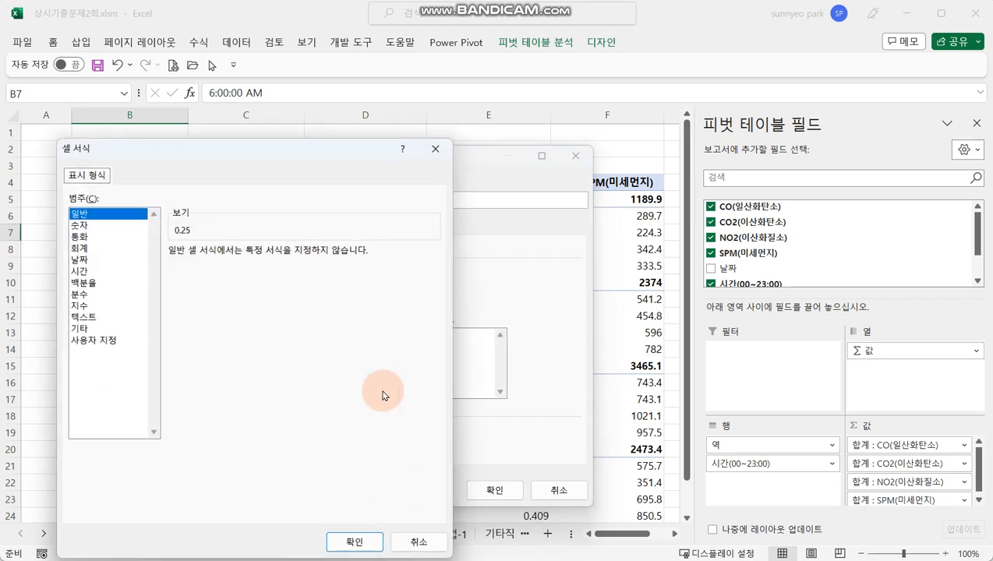
click(85, 271)
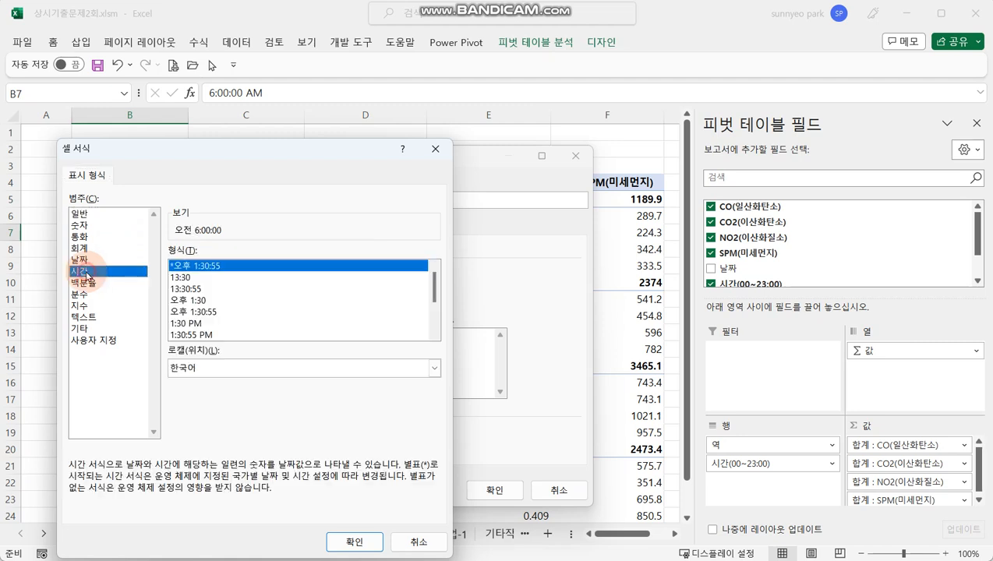
click(180, 278)
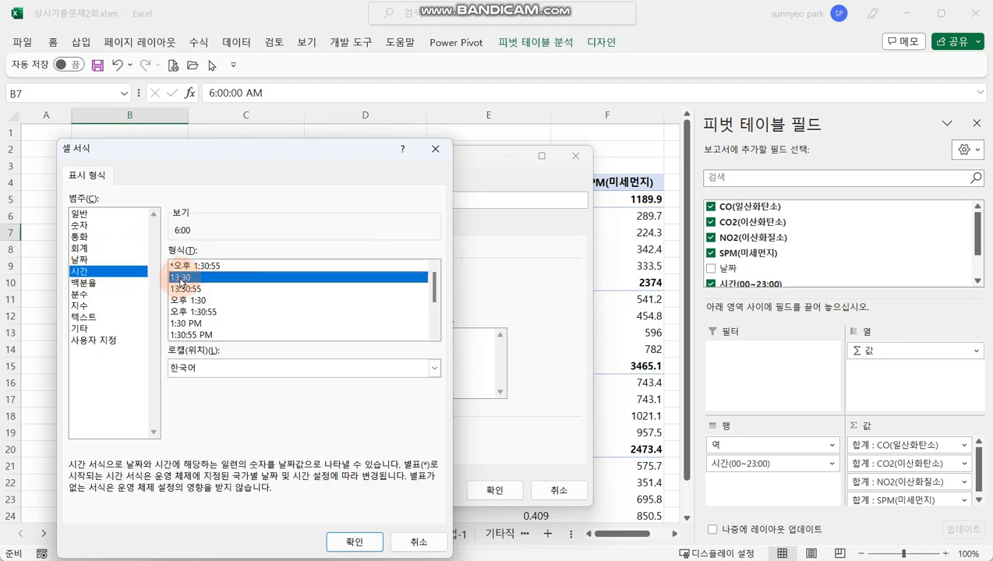
click(347, 540)
click(488, 490)
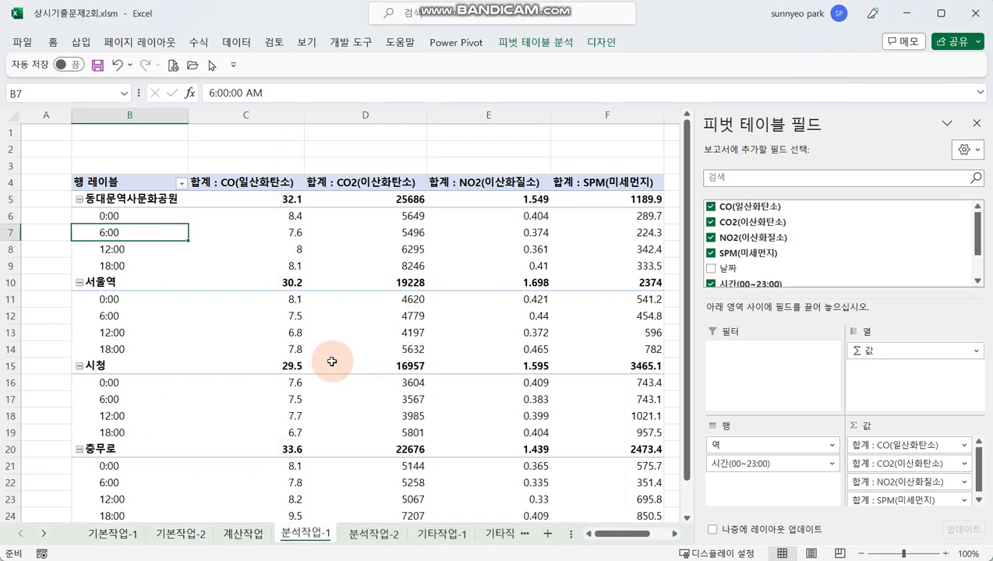
Collapse the 서울역, 시청 and 충무로 groups in the PivotTable.
click(79, 282)
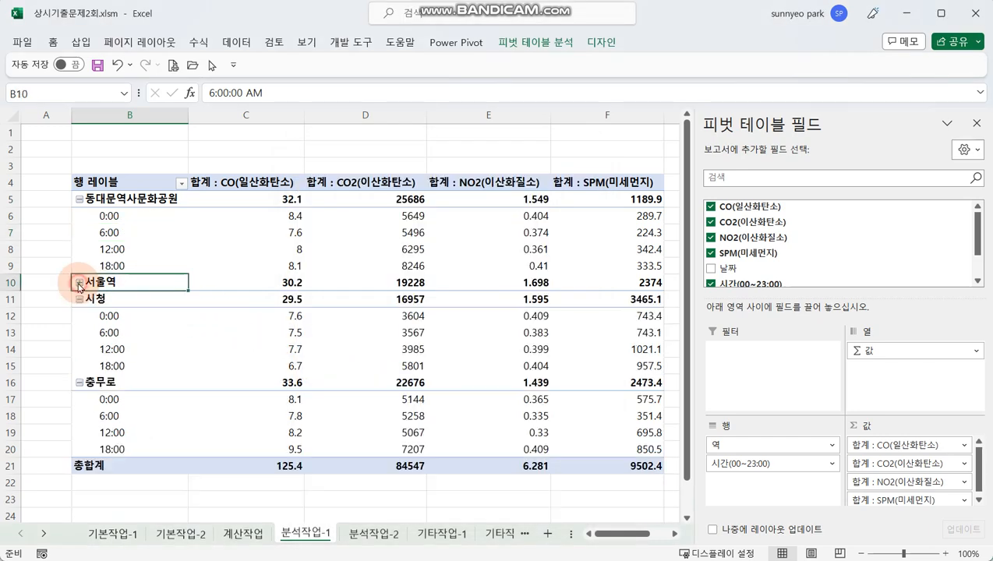
click(79, 299)
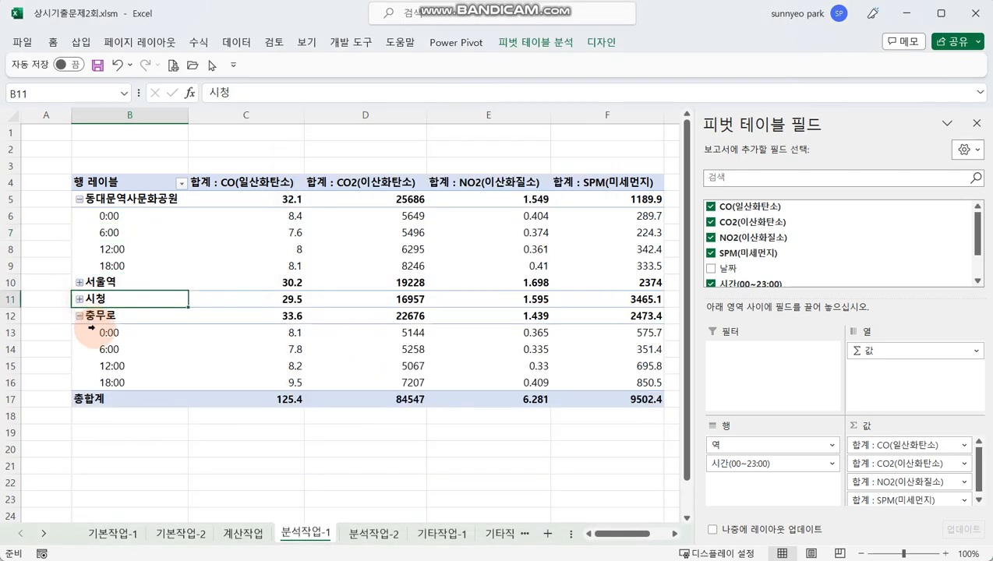
click(79, 316)
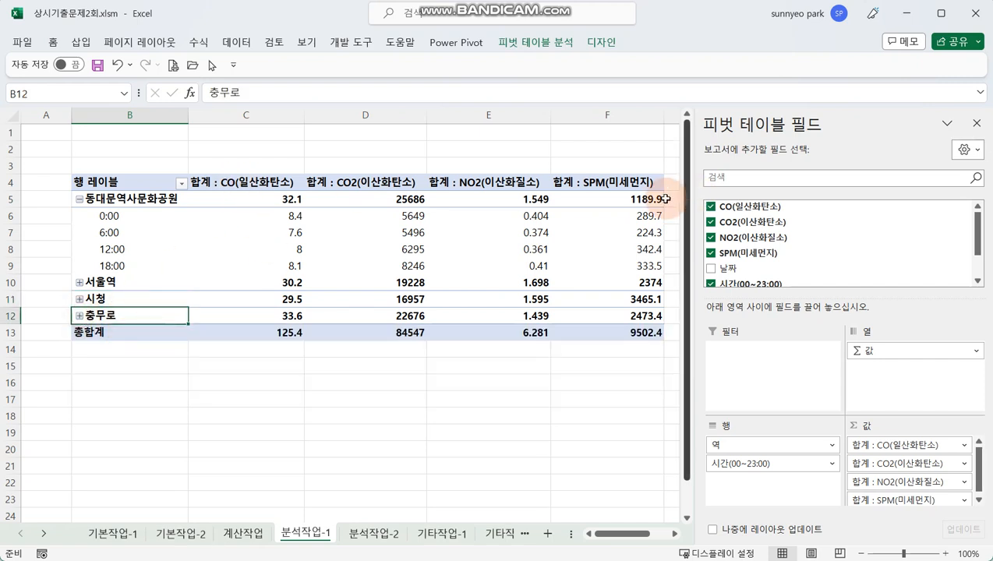
Summarize the CO(일산화탄소) value field by 평균 and format it as 숫자 with 2 decimal places.
click(264, 186)
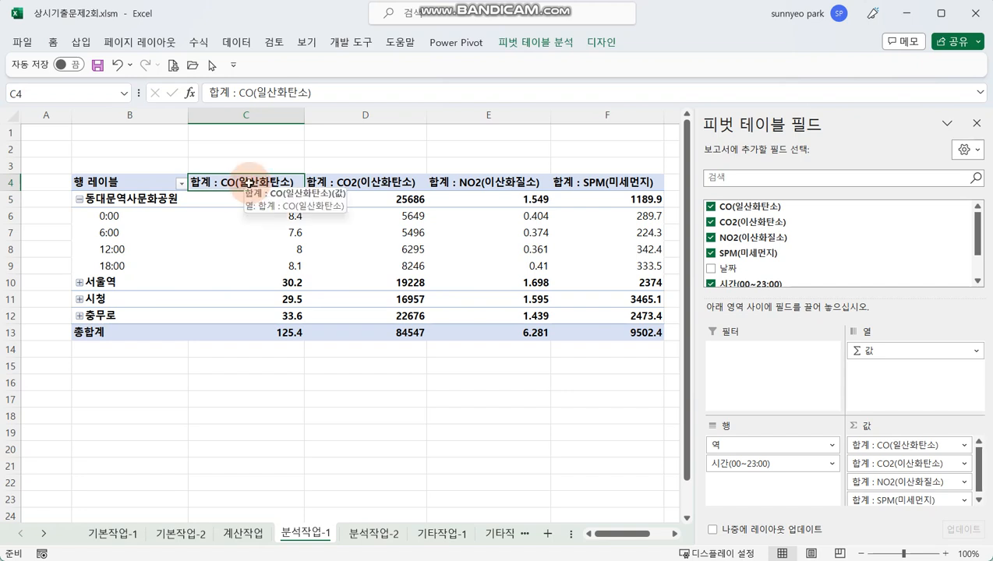
right_click(246, 183)
key(Escape)
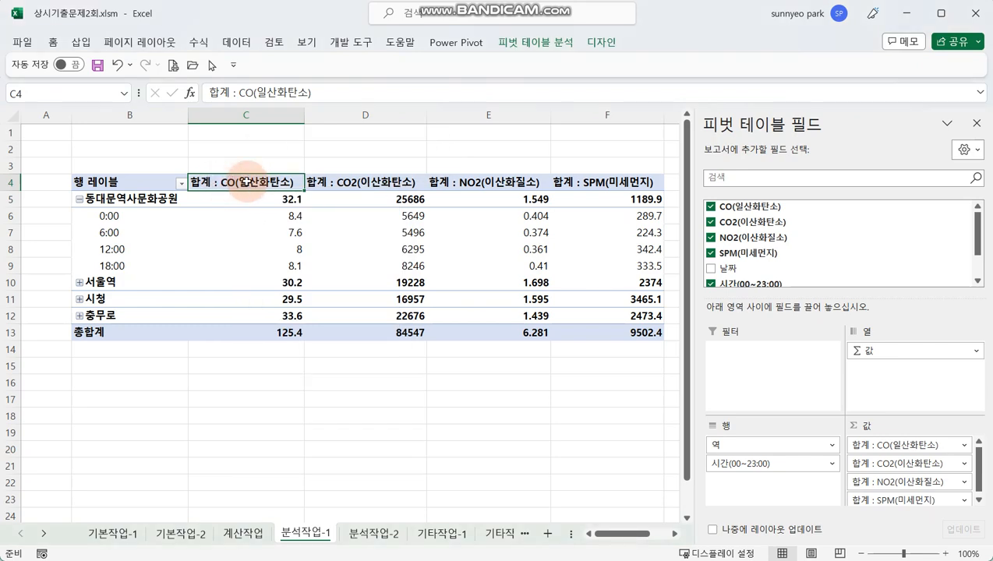
right_click(246, 183)
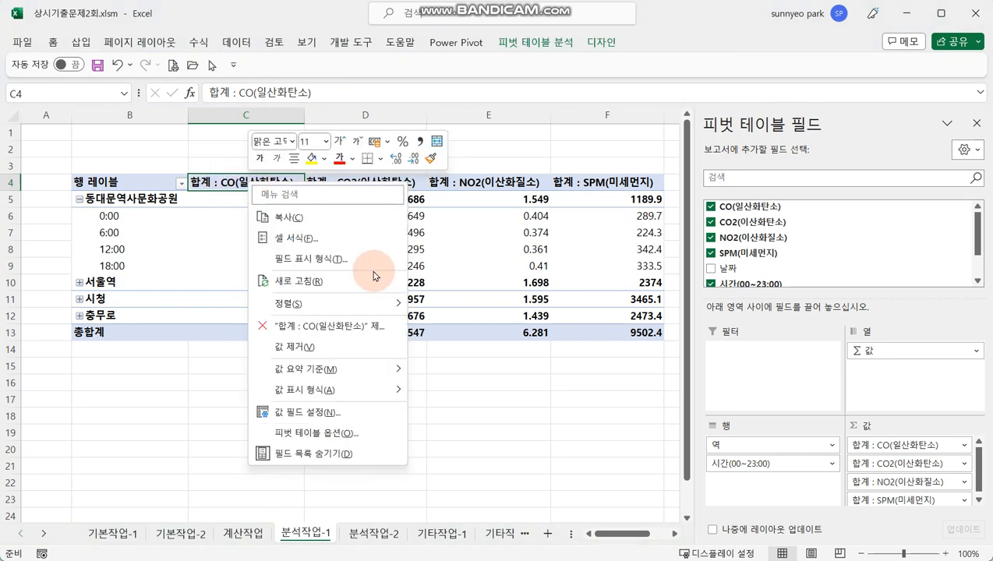
click(372, 411)
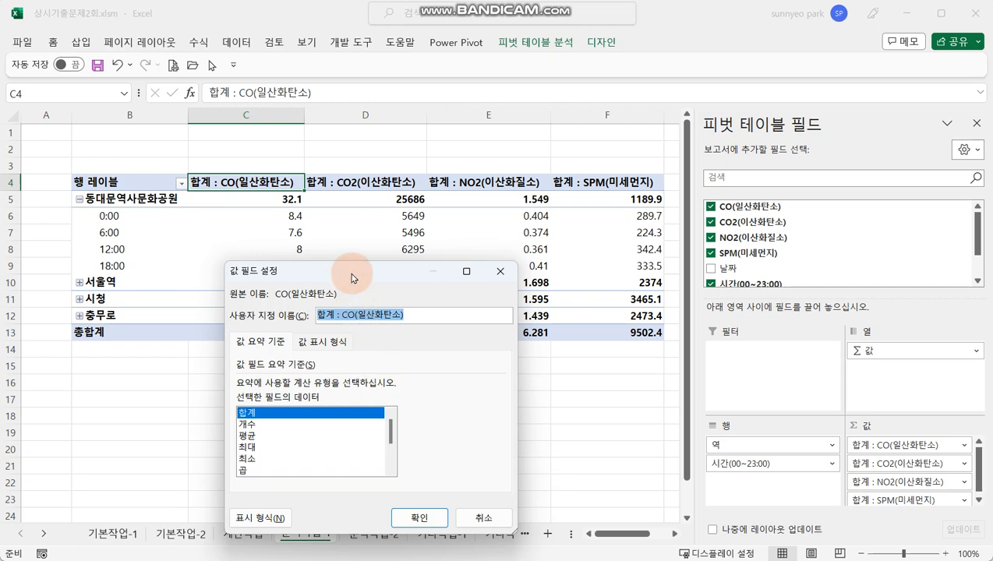
drag(350, 273, 421, 247)
click(321, 411)
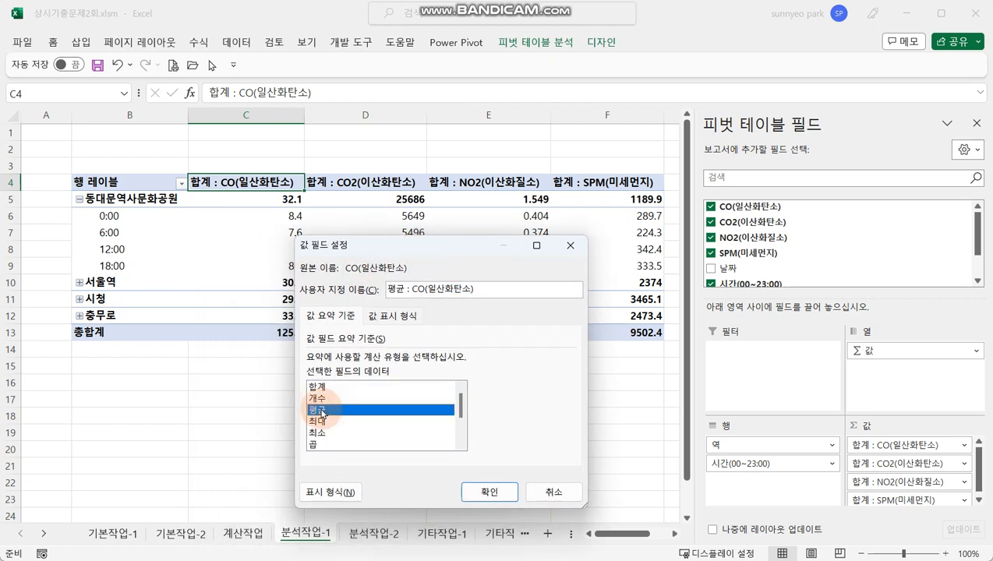
click(329, 492)
click(233, 226)
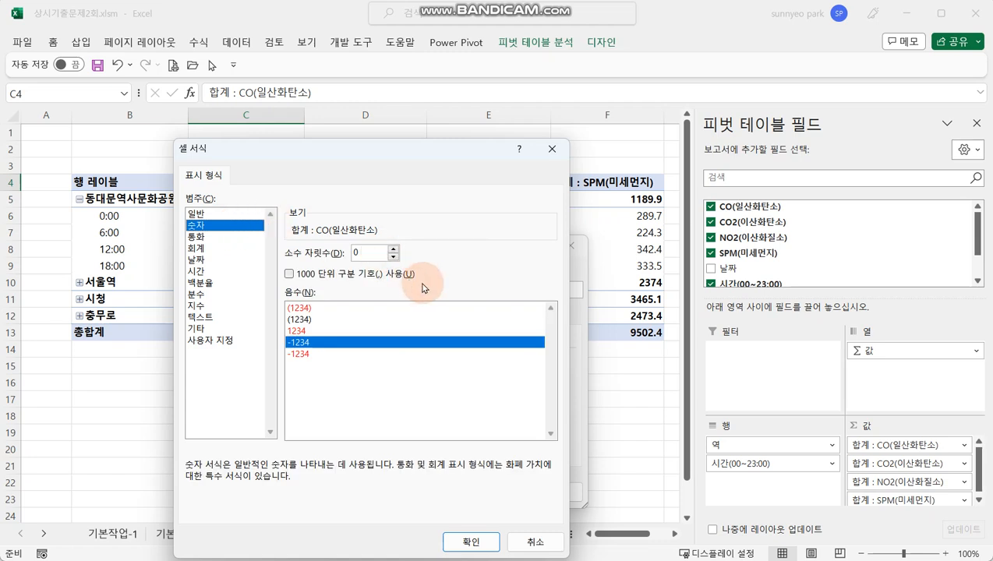
click(393, 249)
click(467, 540)
click(491, 489)
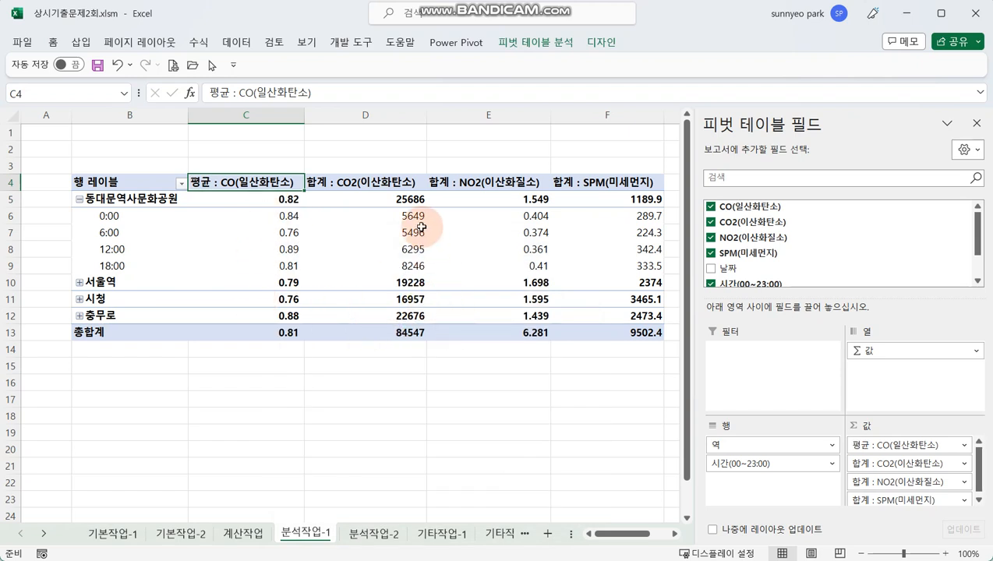
Summarize the CO2(이산화탄소) value field by 평균 and format it as 숫자 with 2 decimal places.
click(358, 183)
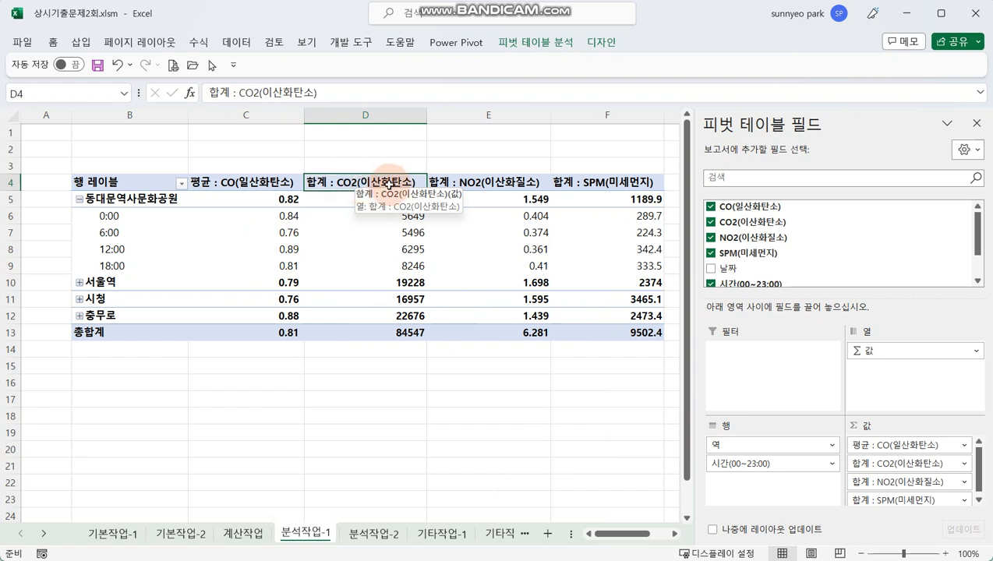
double_click(390, 184)
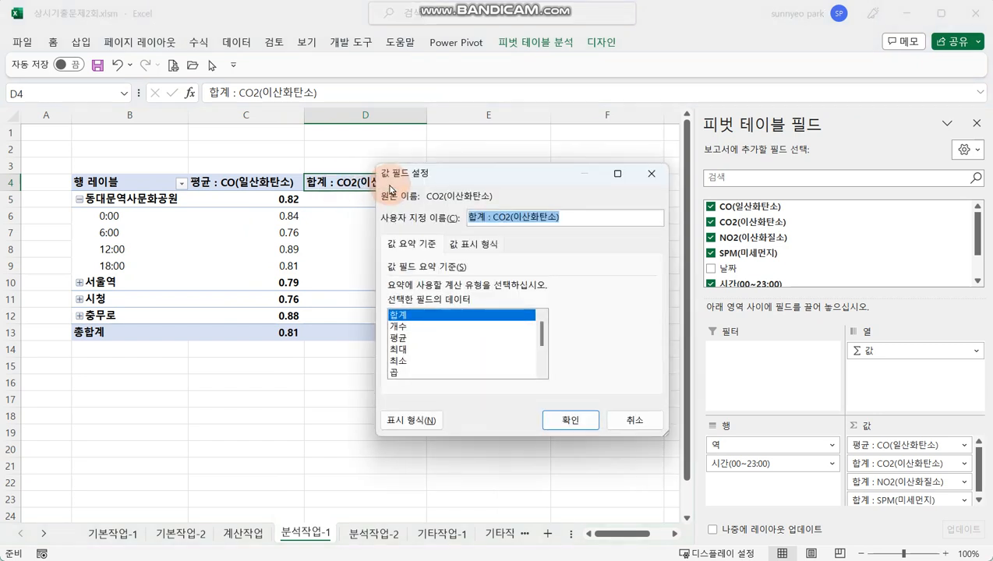
click(413, 339)
click(422, 417)
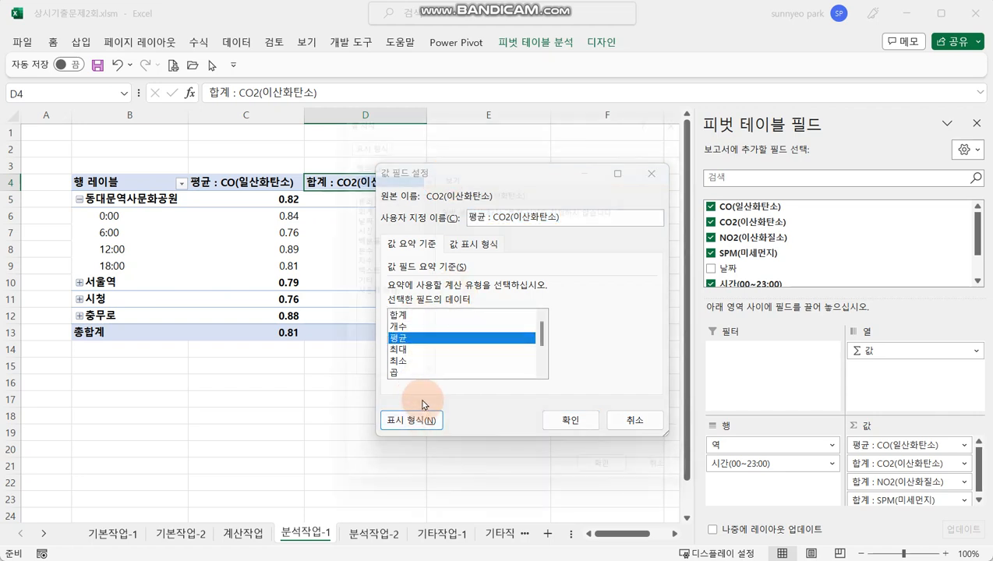
click(381, 177)
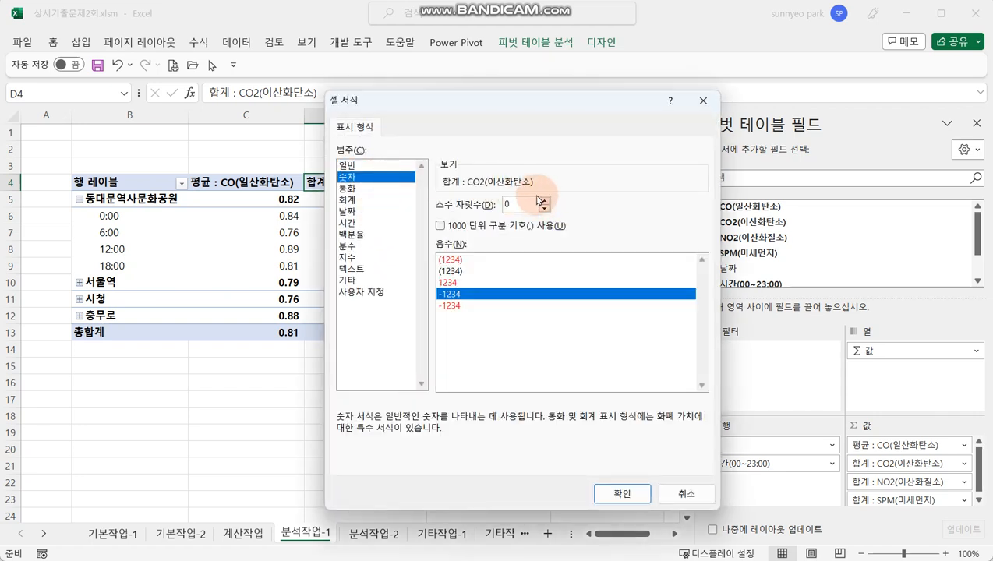
click(623, 493)
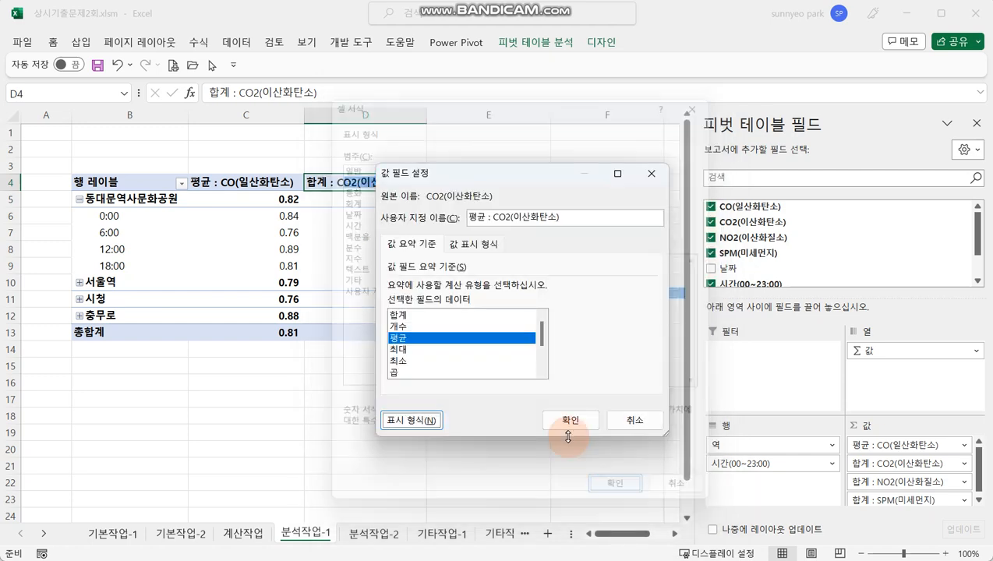
click(573, 421)
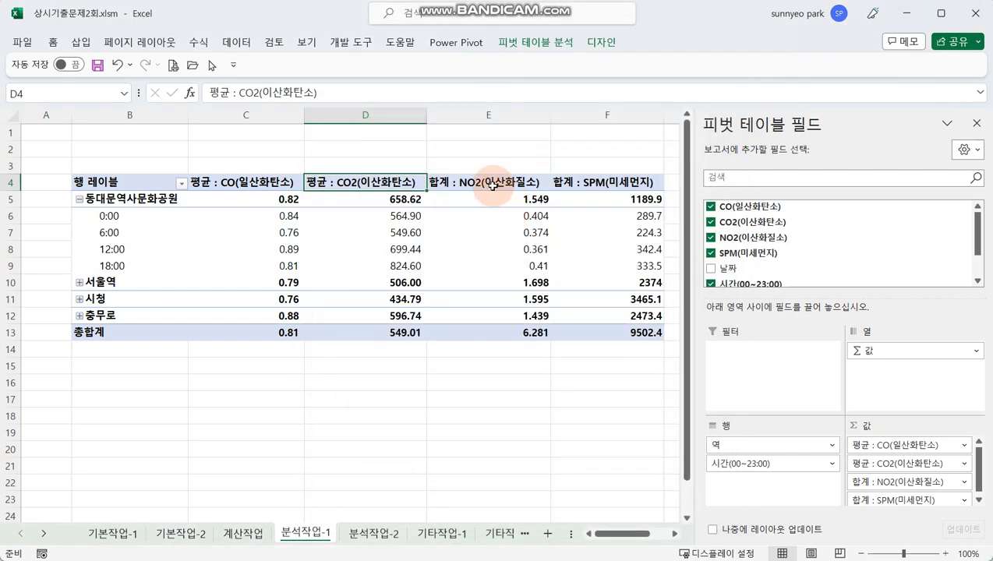
Summarize the NO2(이산화질소) value field by 평균 and format it as 숫자 with 2 decimal places.
click(493, 190)
double_click(493, 191)
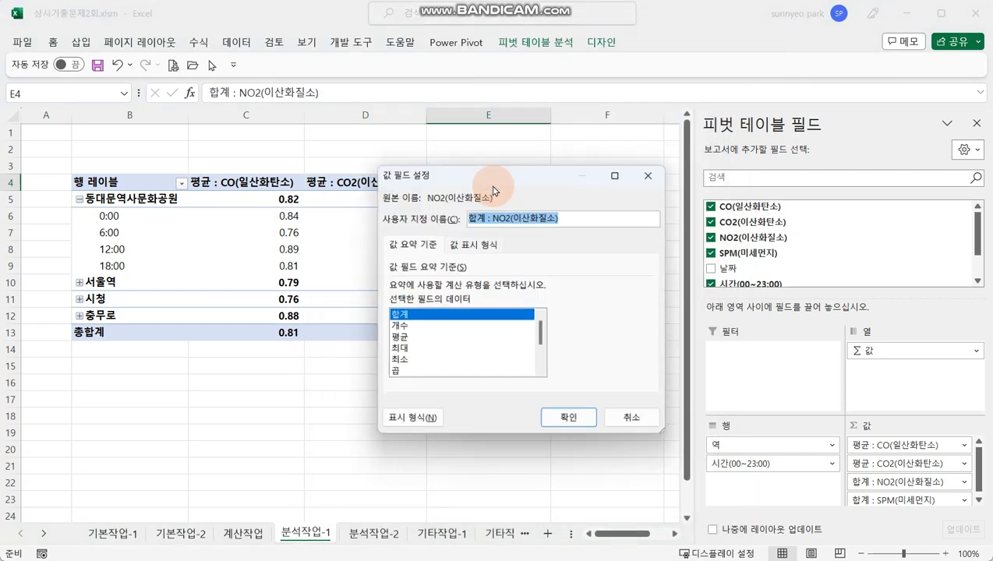
click(401, 338)
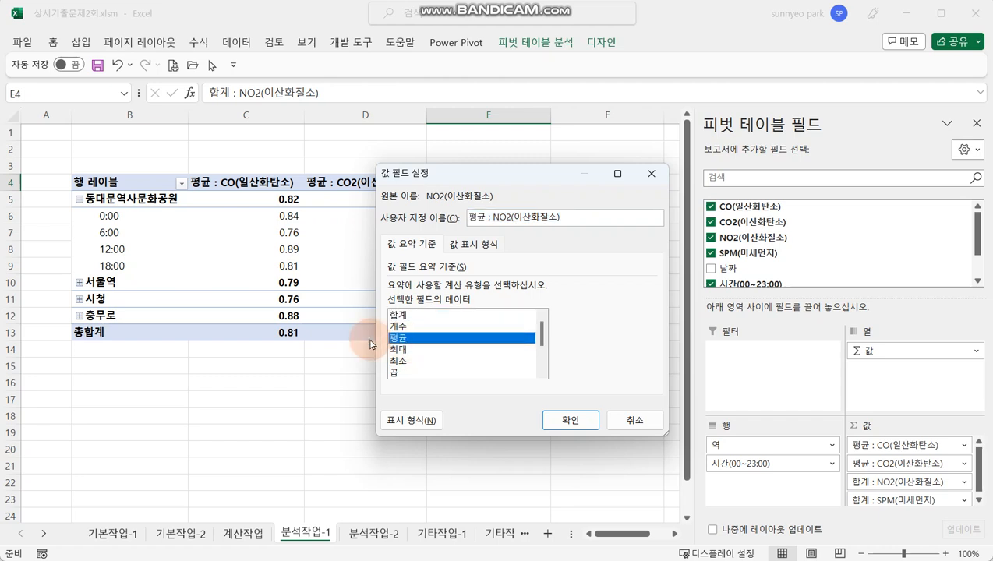
click(411, 420)
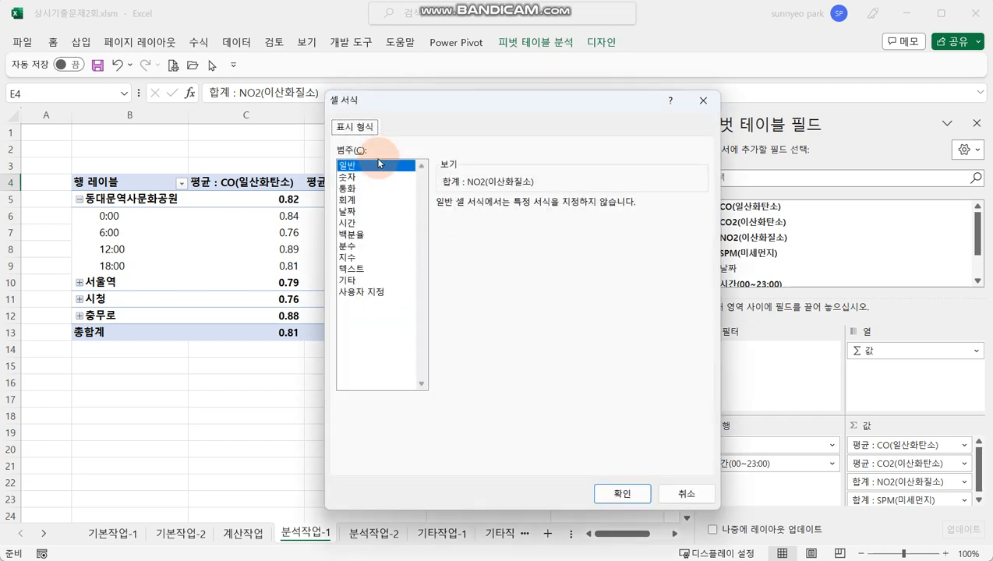
click(374, 177)
double_click(545, 201)
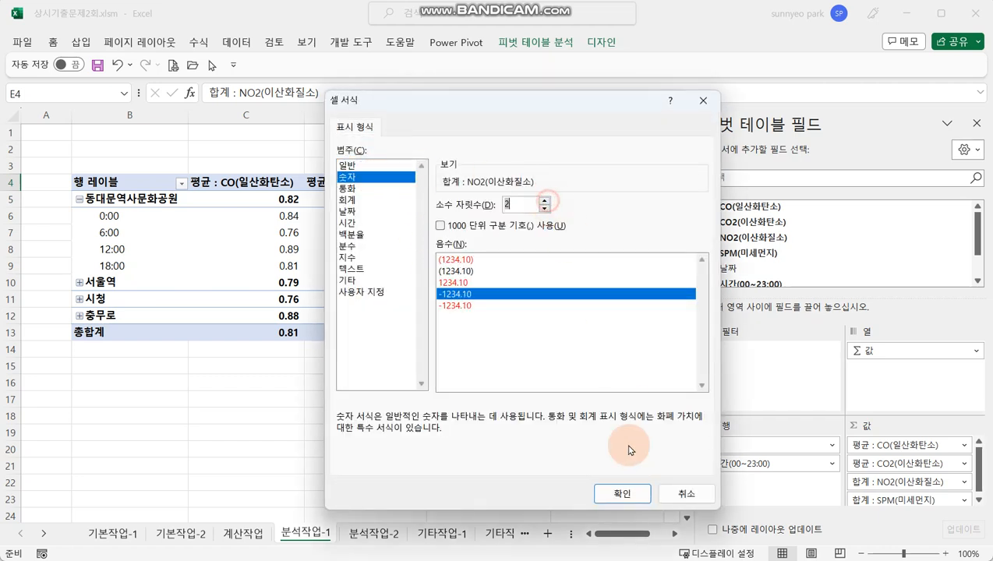
click(621, 494)
click(572, 481)
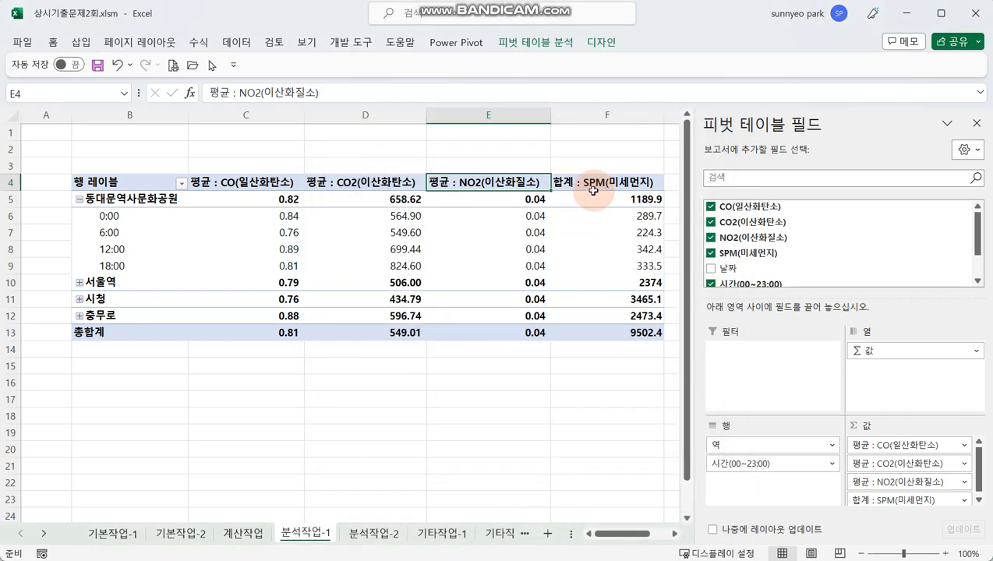
Summarize the SPM(미세먼지) value field by 평균 and format it as 숫자 with 2 decimal places.
click(589, 186)
double_click(585, 187)
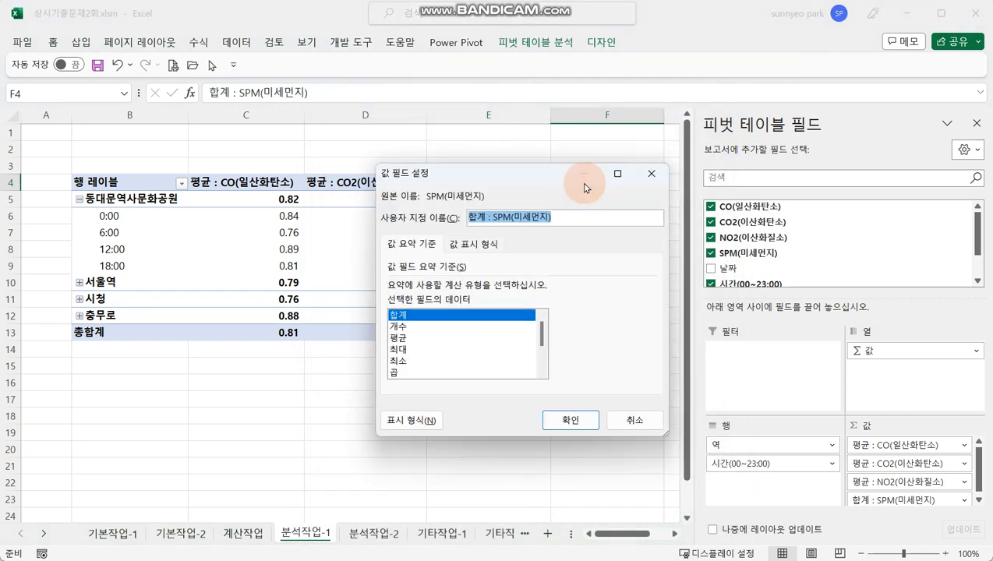
click(399, 338)
click(428, 419)
click(375, 177)
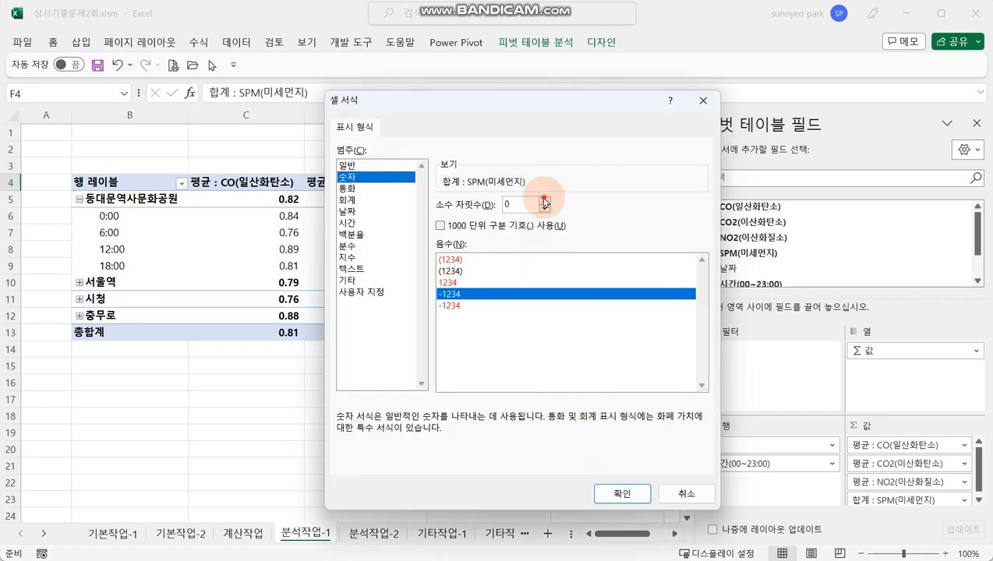
click(632, 501)
click(569, 419)
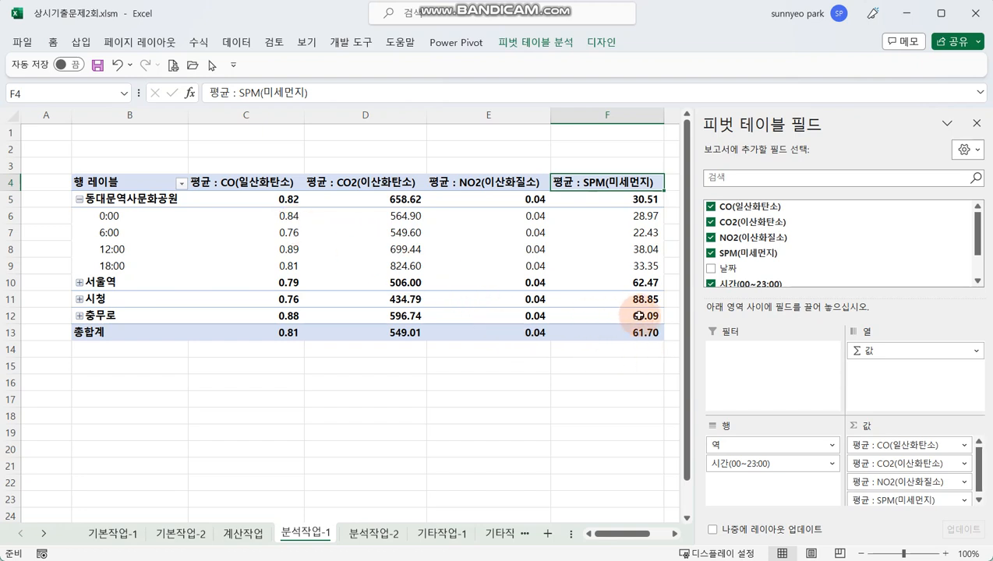
Look over the report layout options for the PivotTable, including 압축 형식, 개요 형식 and 테이블 형식.
mouse_move(533, 326)
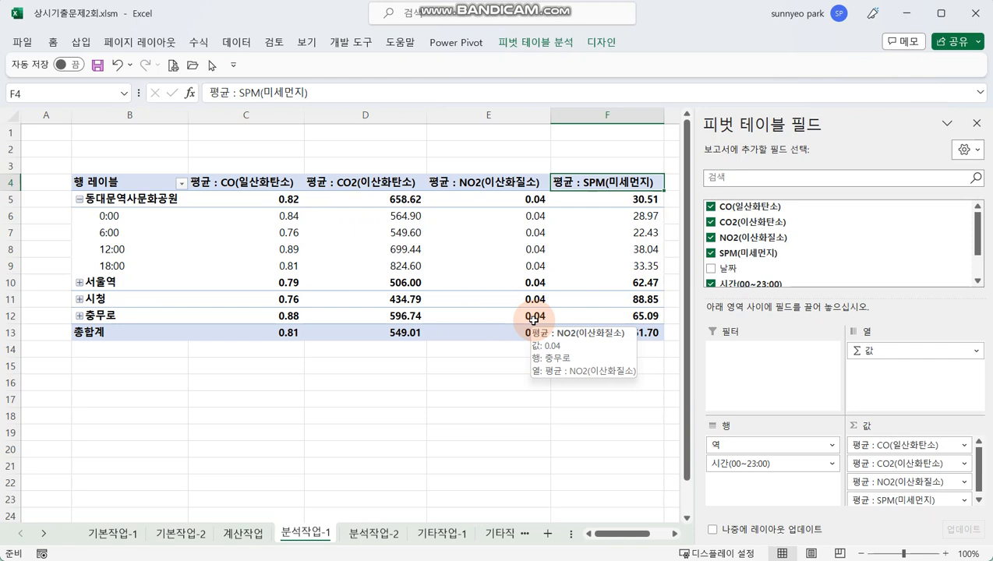
click(453, 236)
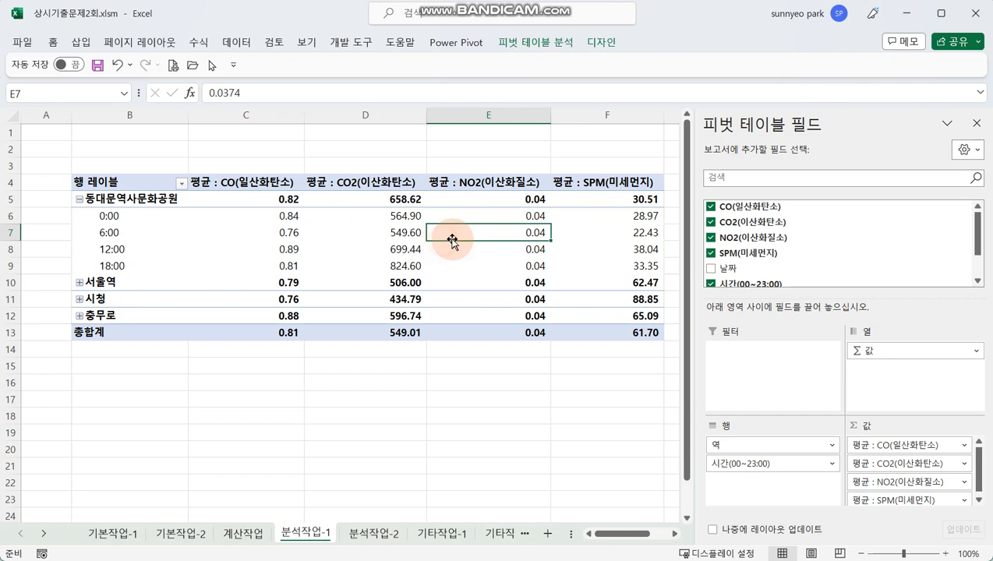
click(599, 49)
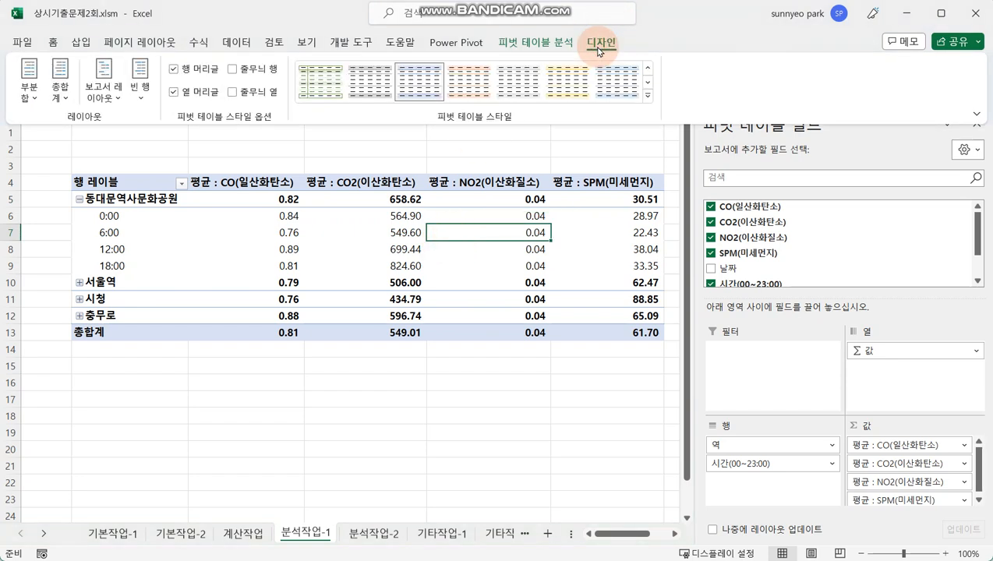
click(109, 87)
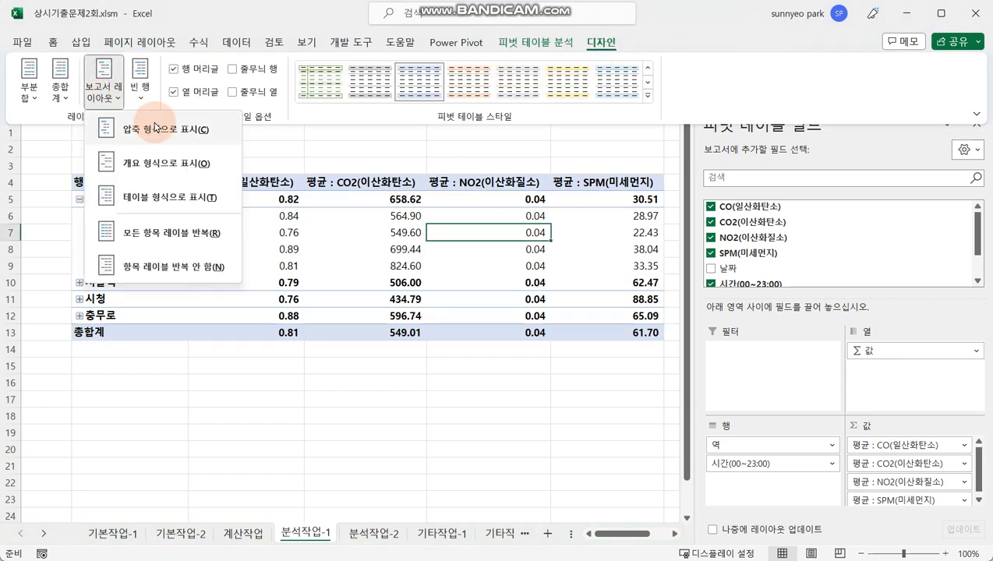
click(153, 201)
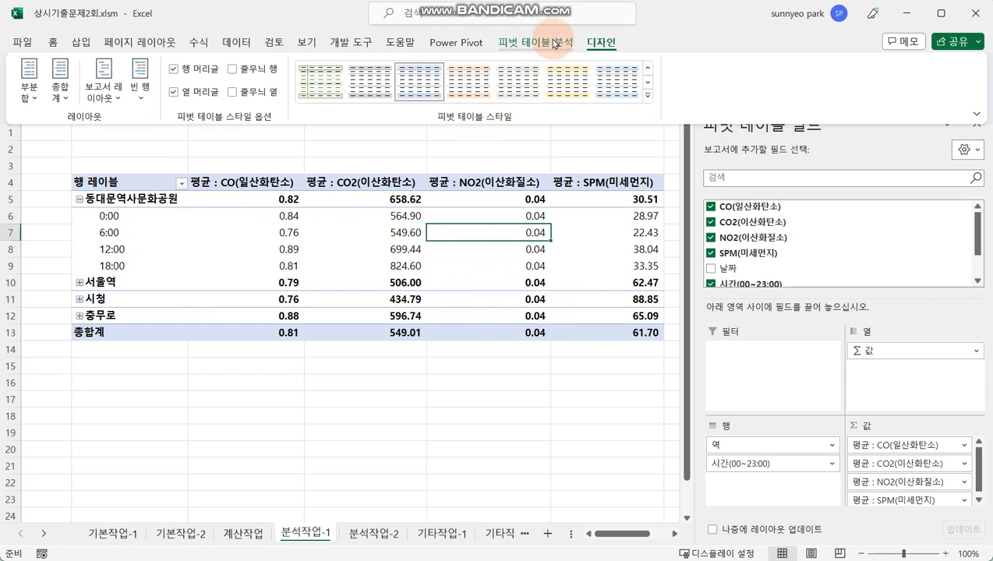
Apply the light-blue style from the first row of the 중간 group to the PivotTable and enable 줄무늬 열.
click(647, 97)
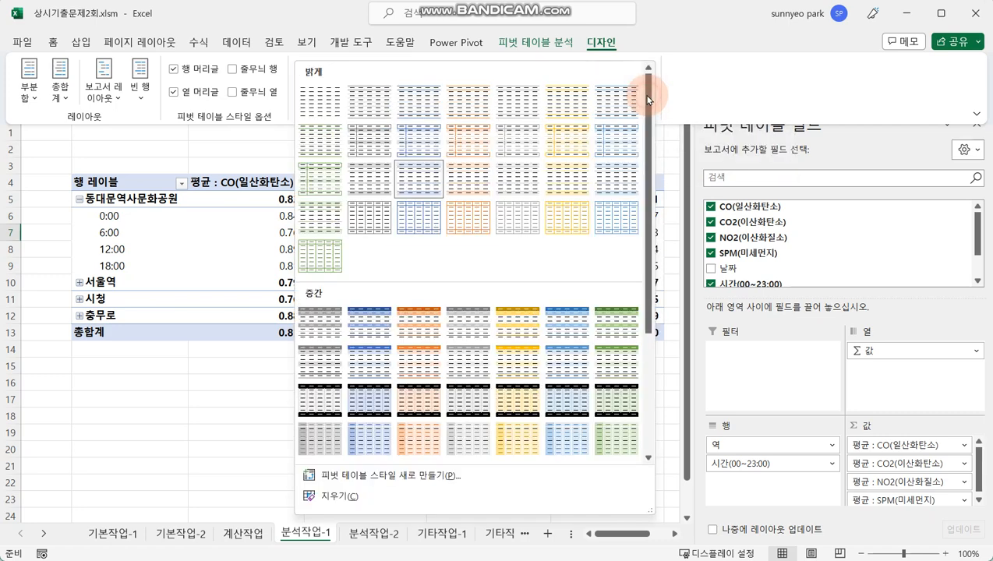
click(579, 326)
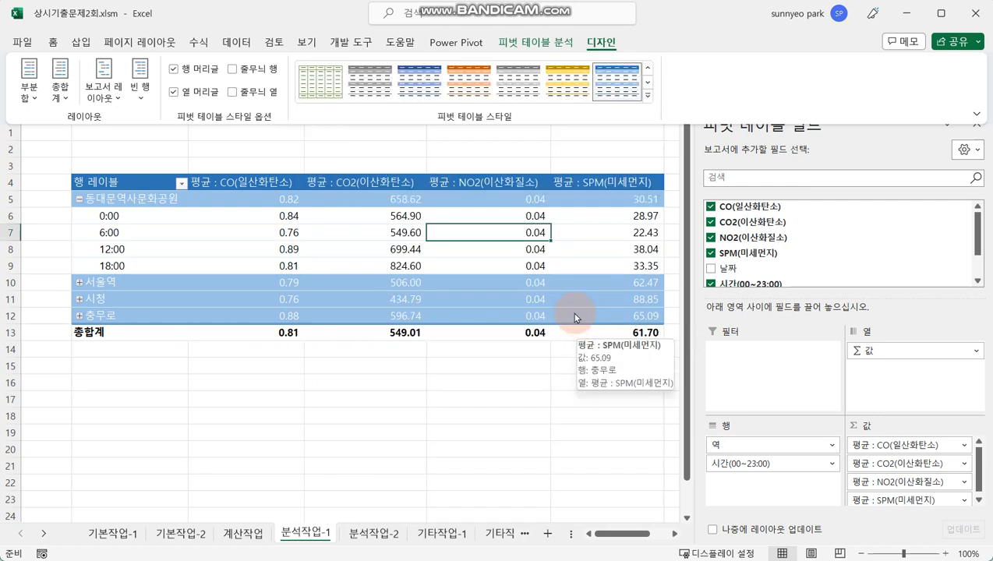
click(233, 92)
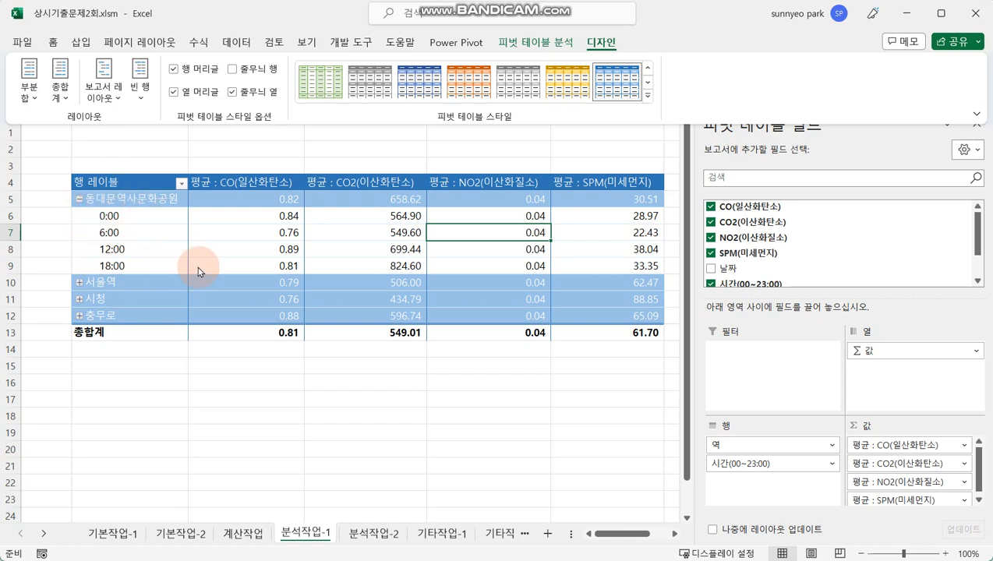
mouse_move(199, 277)
click(532, 388)
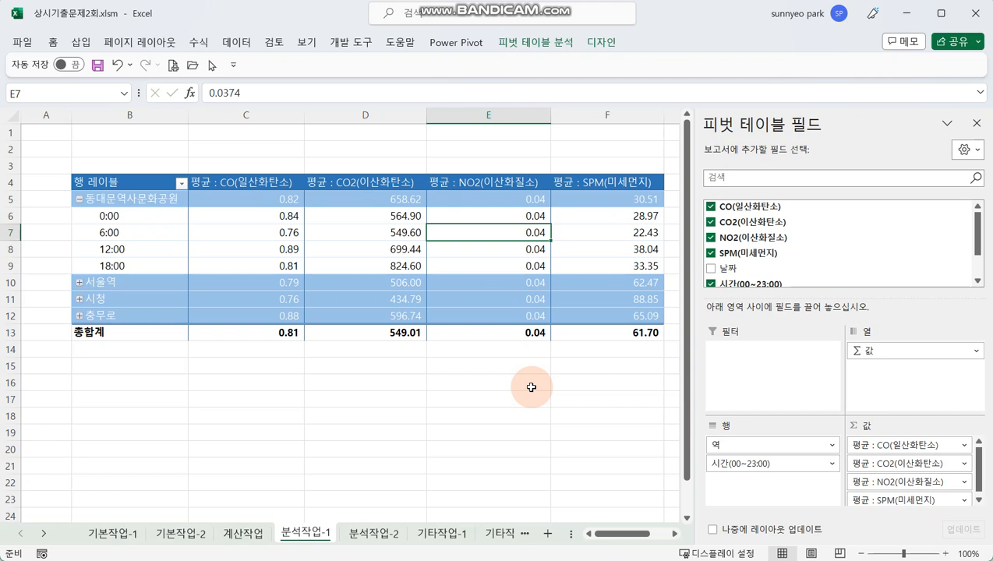
Look up the Microsoft Query import option among the other external data sources.
click(237, 42)
click(34, 87)
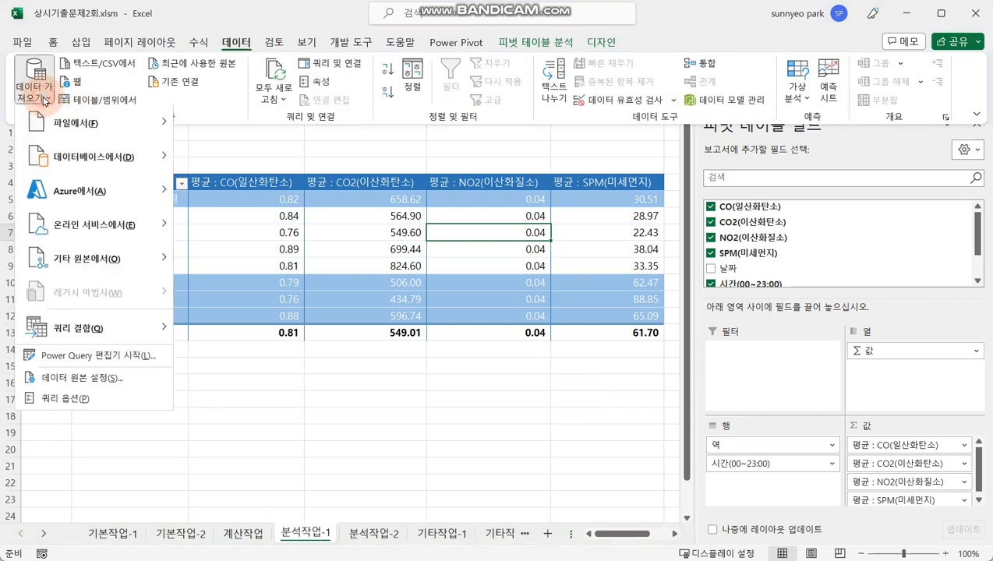
mouse_move(109, 259)
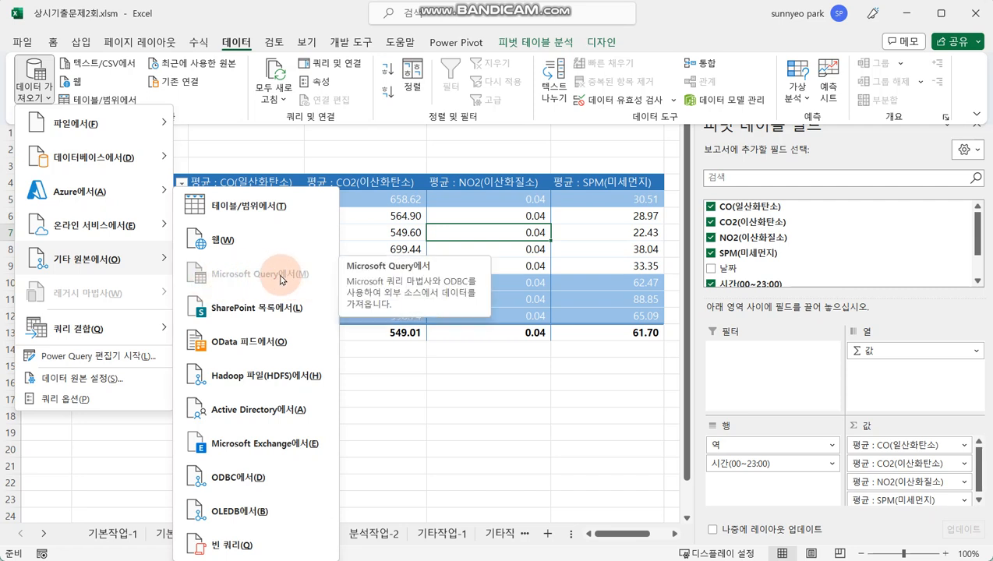
Select cell B2 outside the PivotTable and review the options for inserting a PivotTable.
click(83, 42)
click(60, 131)
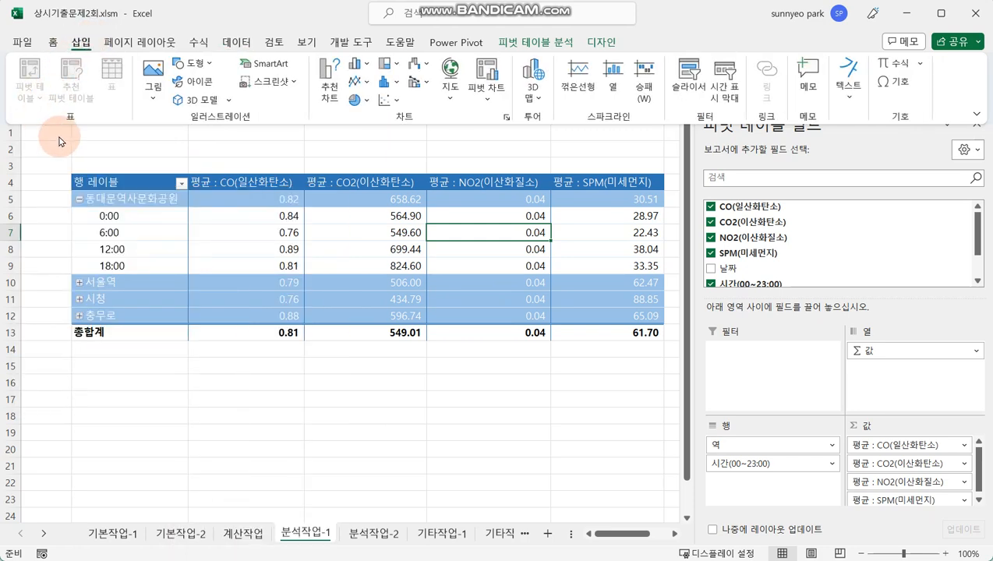
click(84, 45)
click(89, 137)
click(110, 144)
click(83, 43)
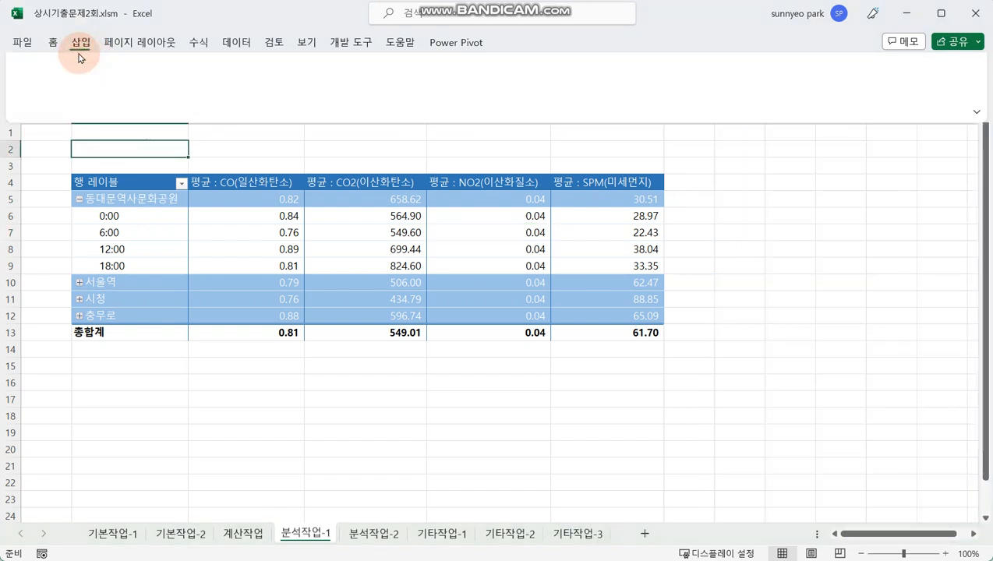